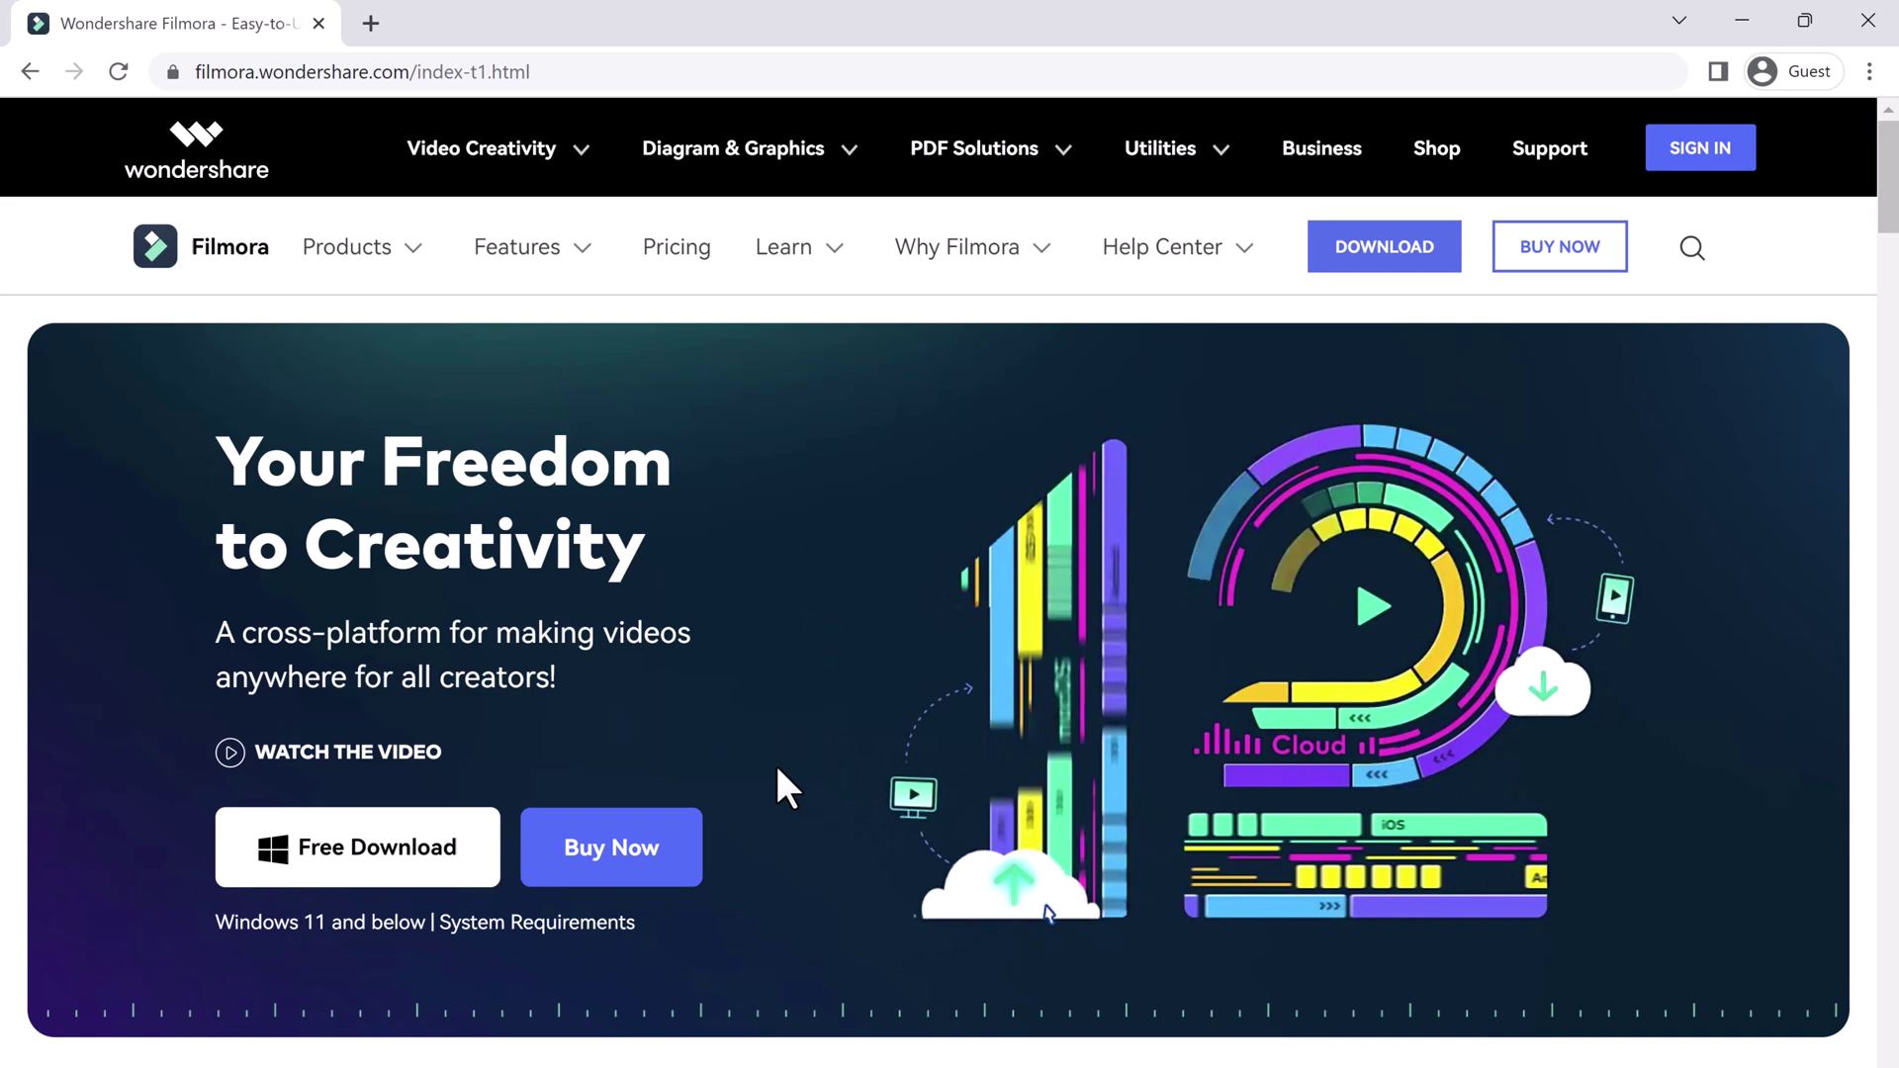
scroll(774, 765, down, 2)
scroll(776, 765, down, 3)
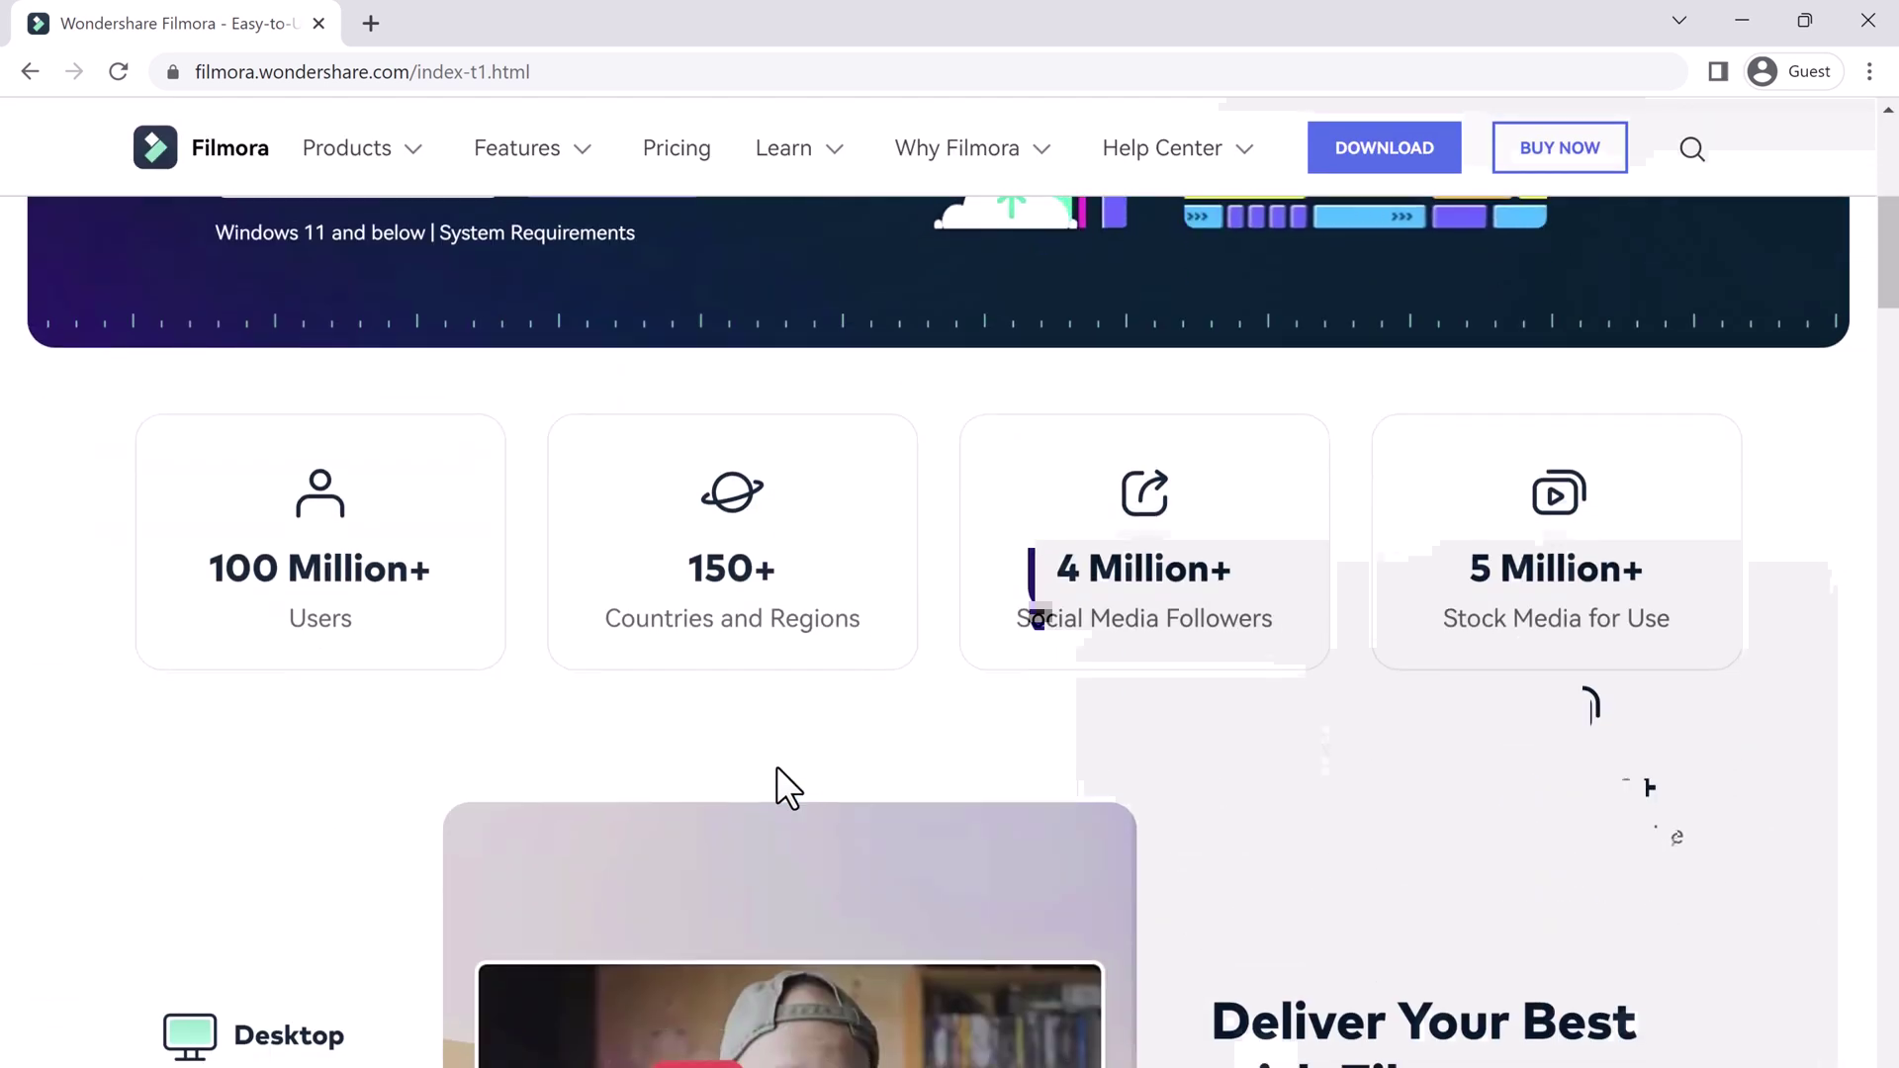
scroll(776, 767, down, 2)
scroll(776, 766, down, 2)
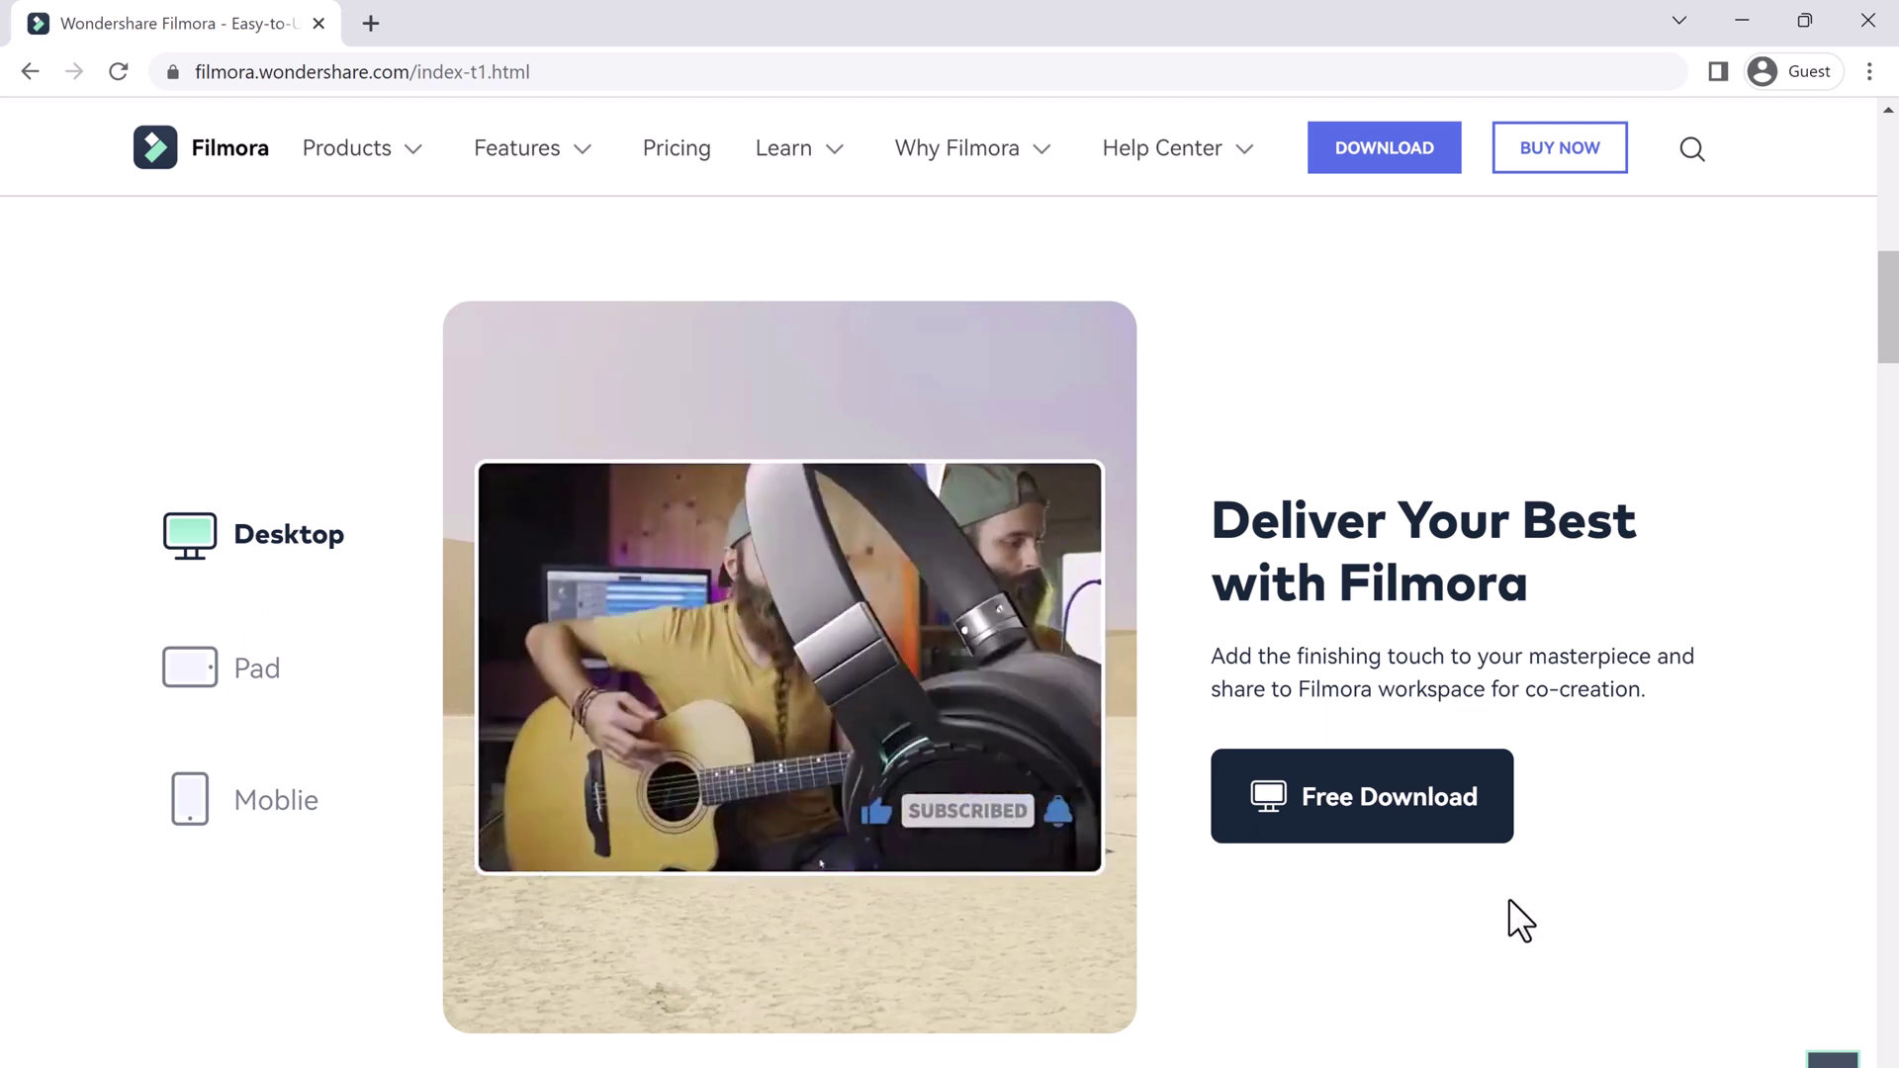
scroll(1508, 897, down, 3)
scroll(1505, 895, down, 2)
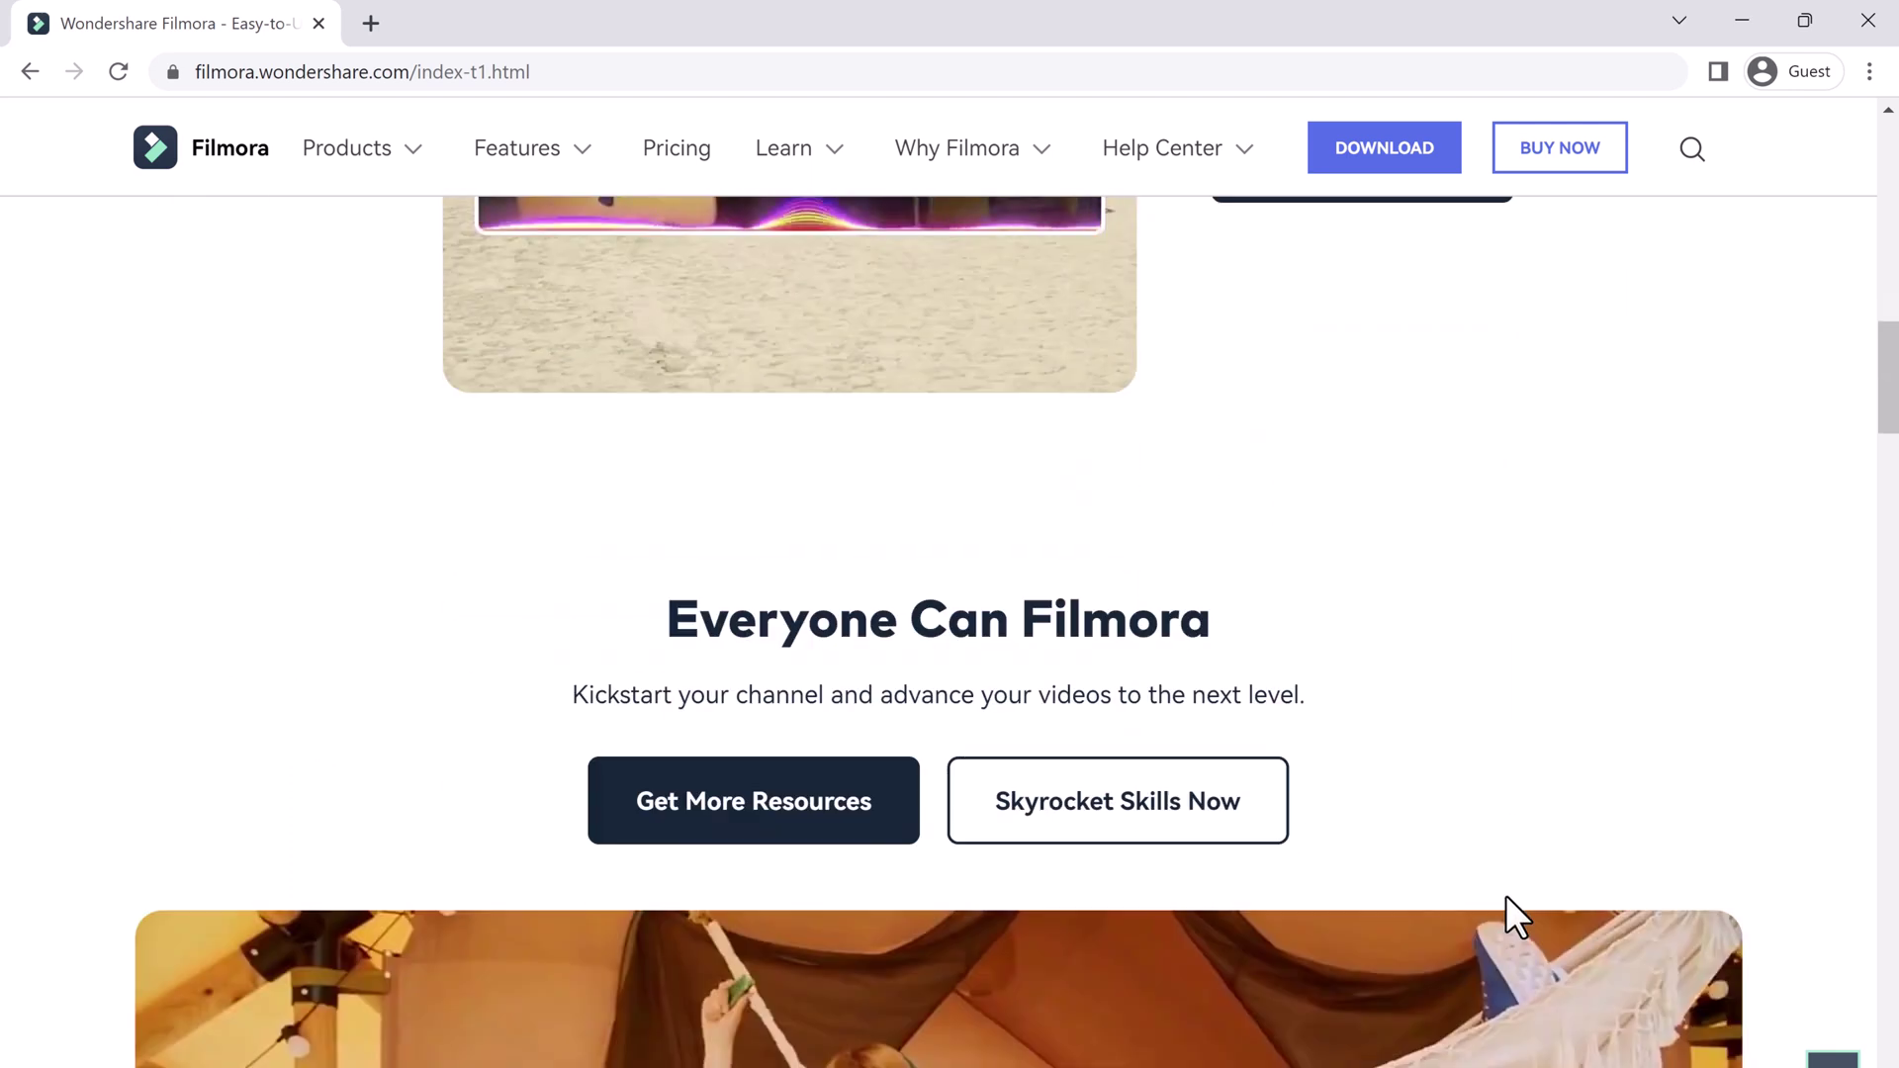
scroll(1506, 894, down, 2)
scroll(1506, 895, down, 2)
scroll(1506, 894, down, 2)
scroll(1506, 894, down, 2)
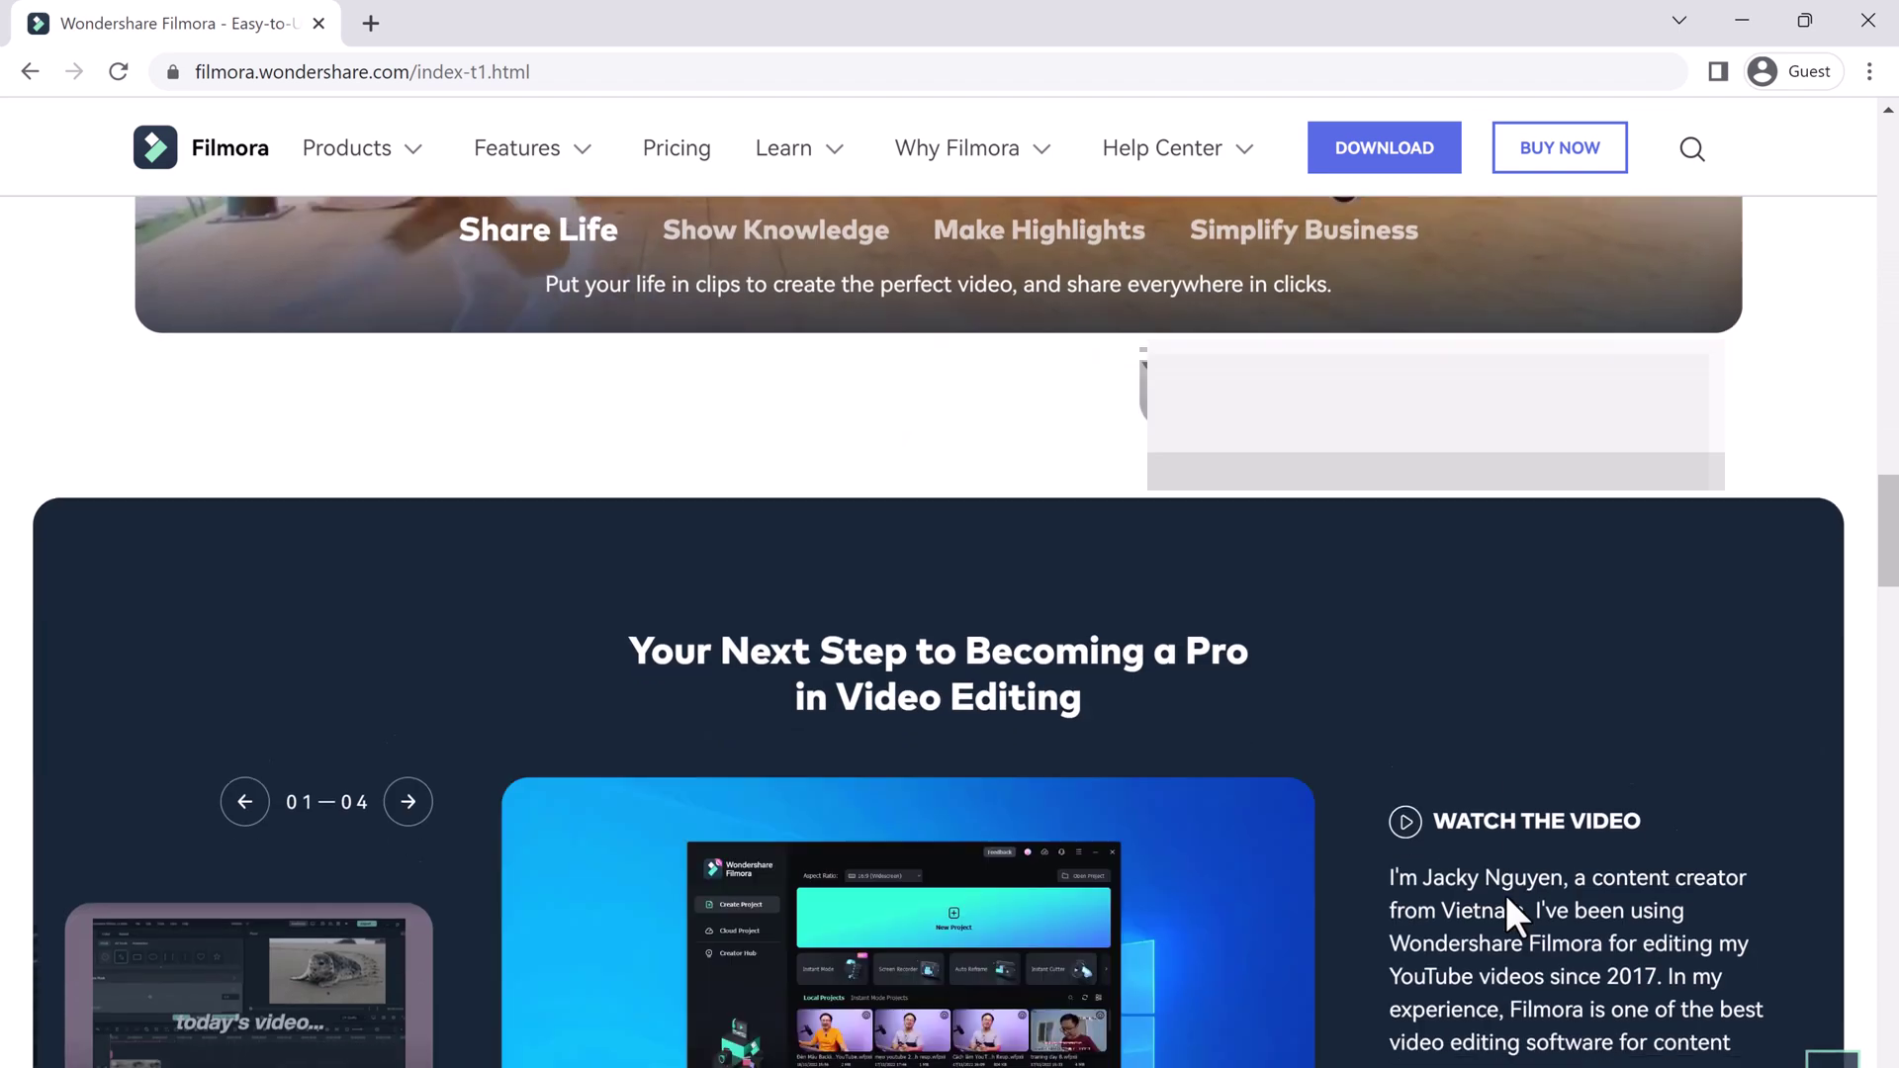
scroll(1507, 895, down, 2)
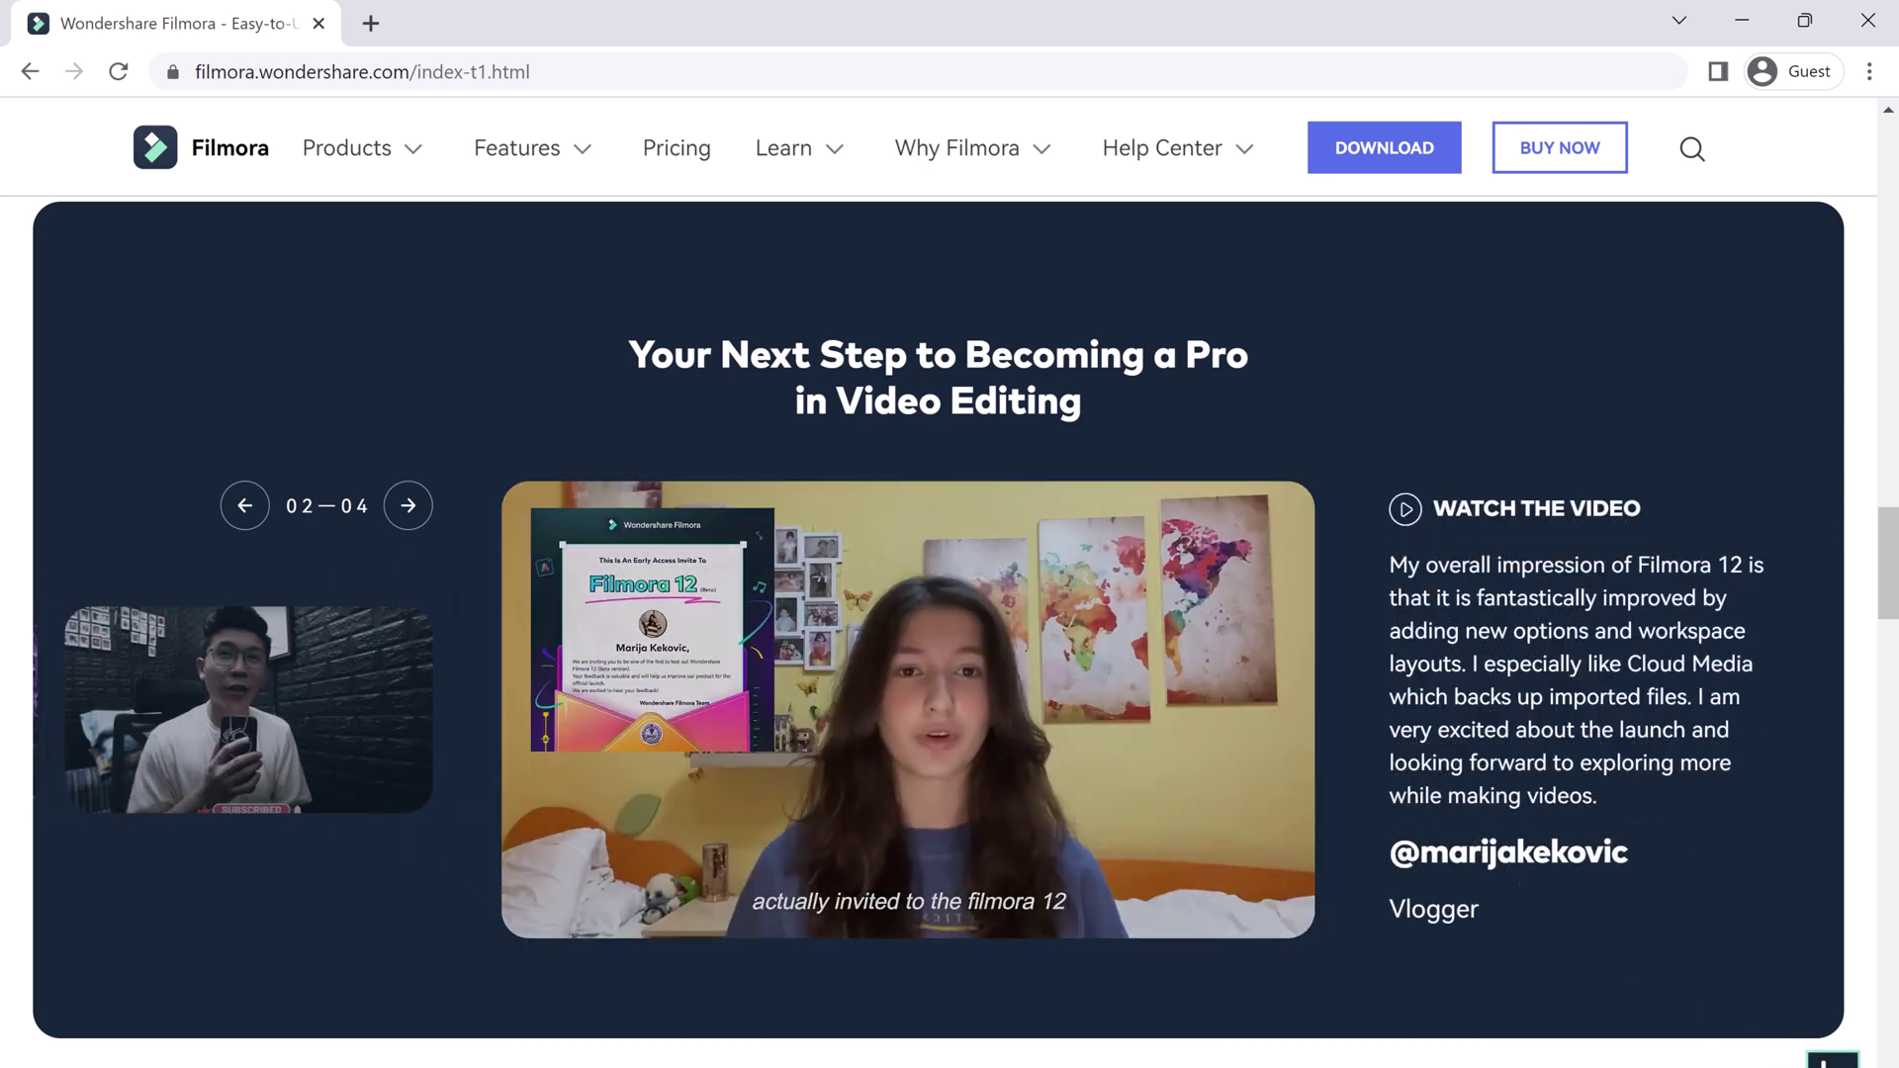
Select the sunset clip and preview it to about seven seconds.
key(Home)
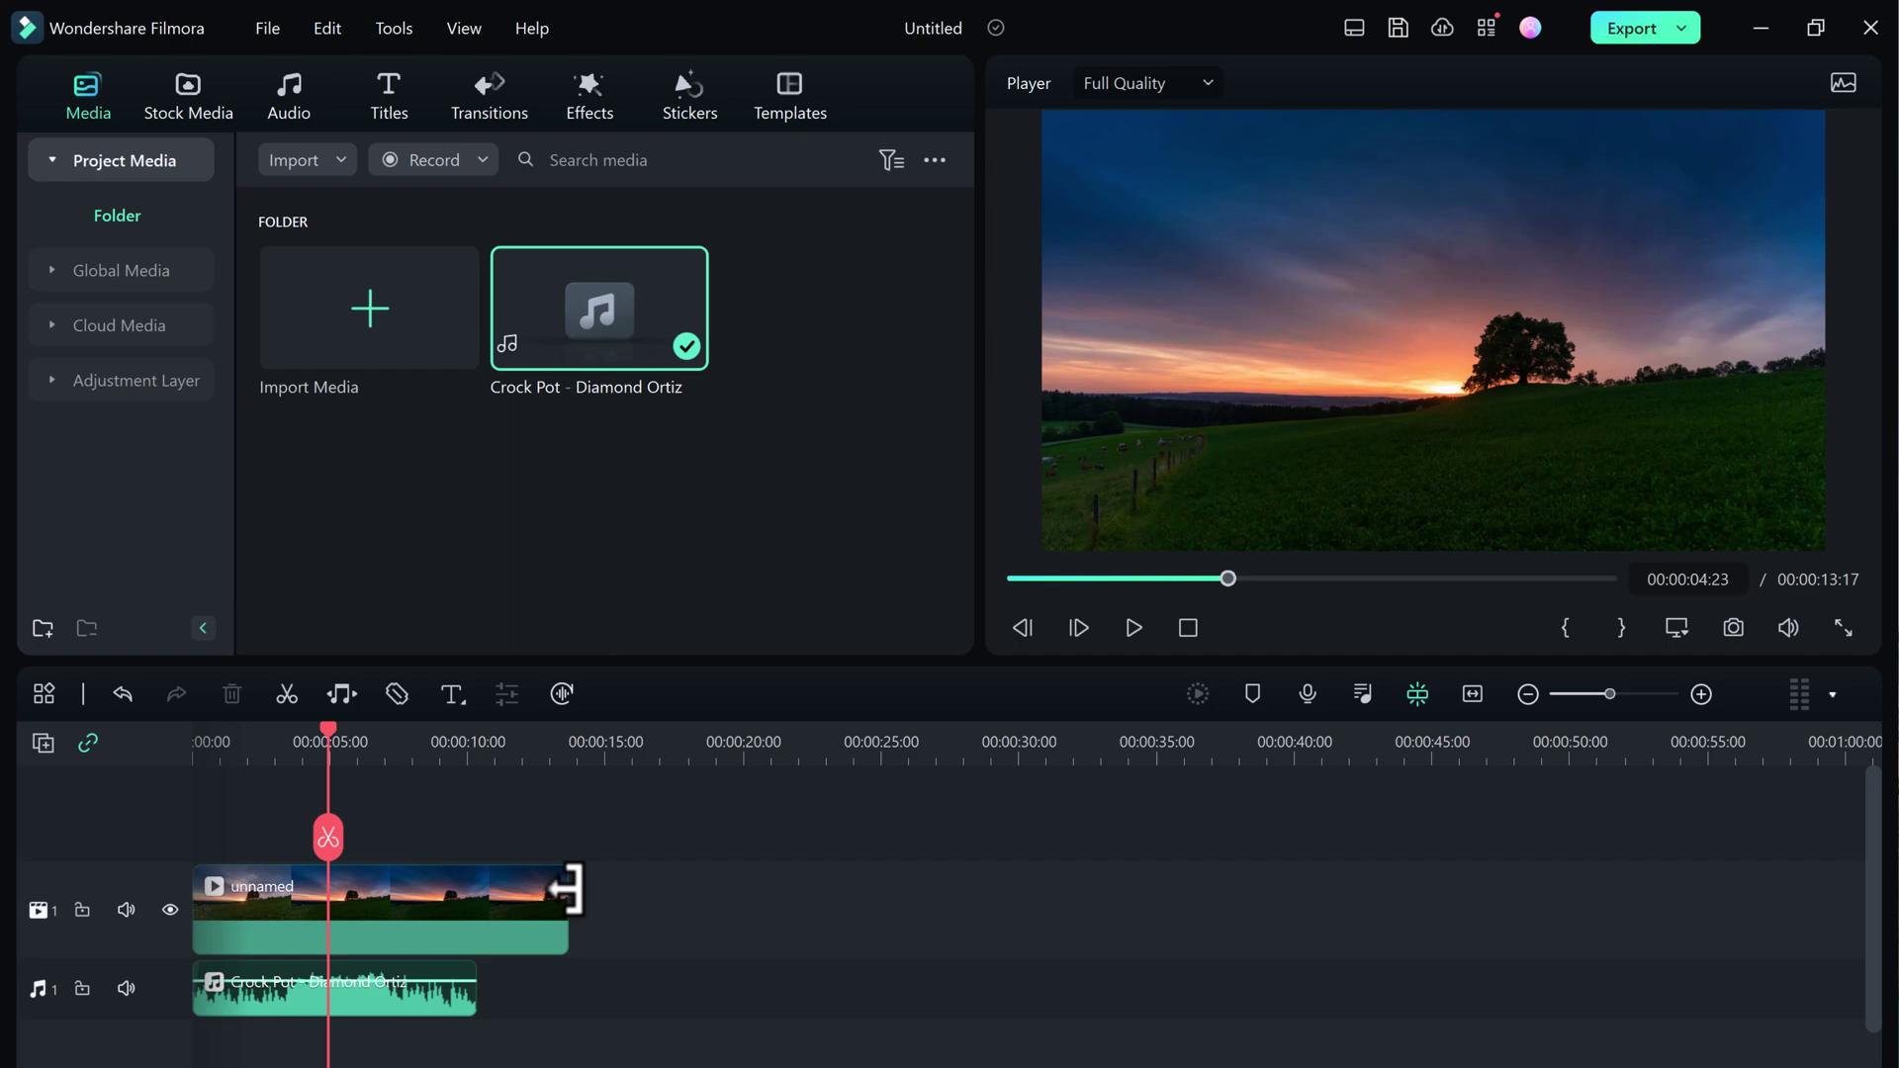
click(565, 889)
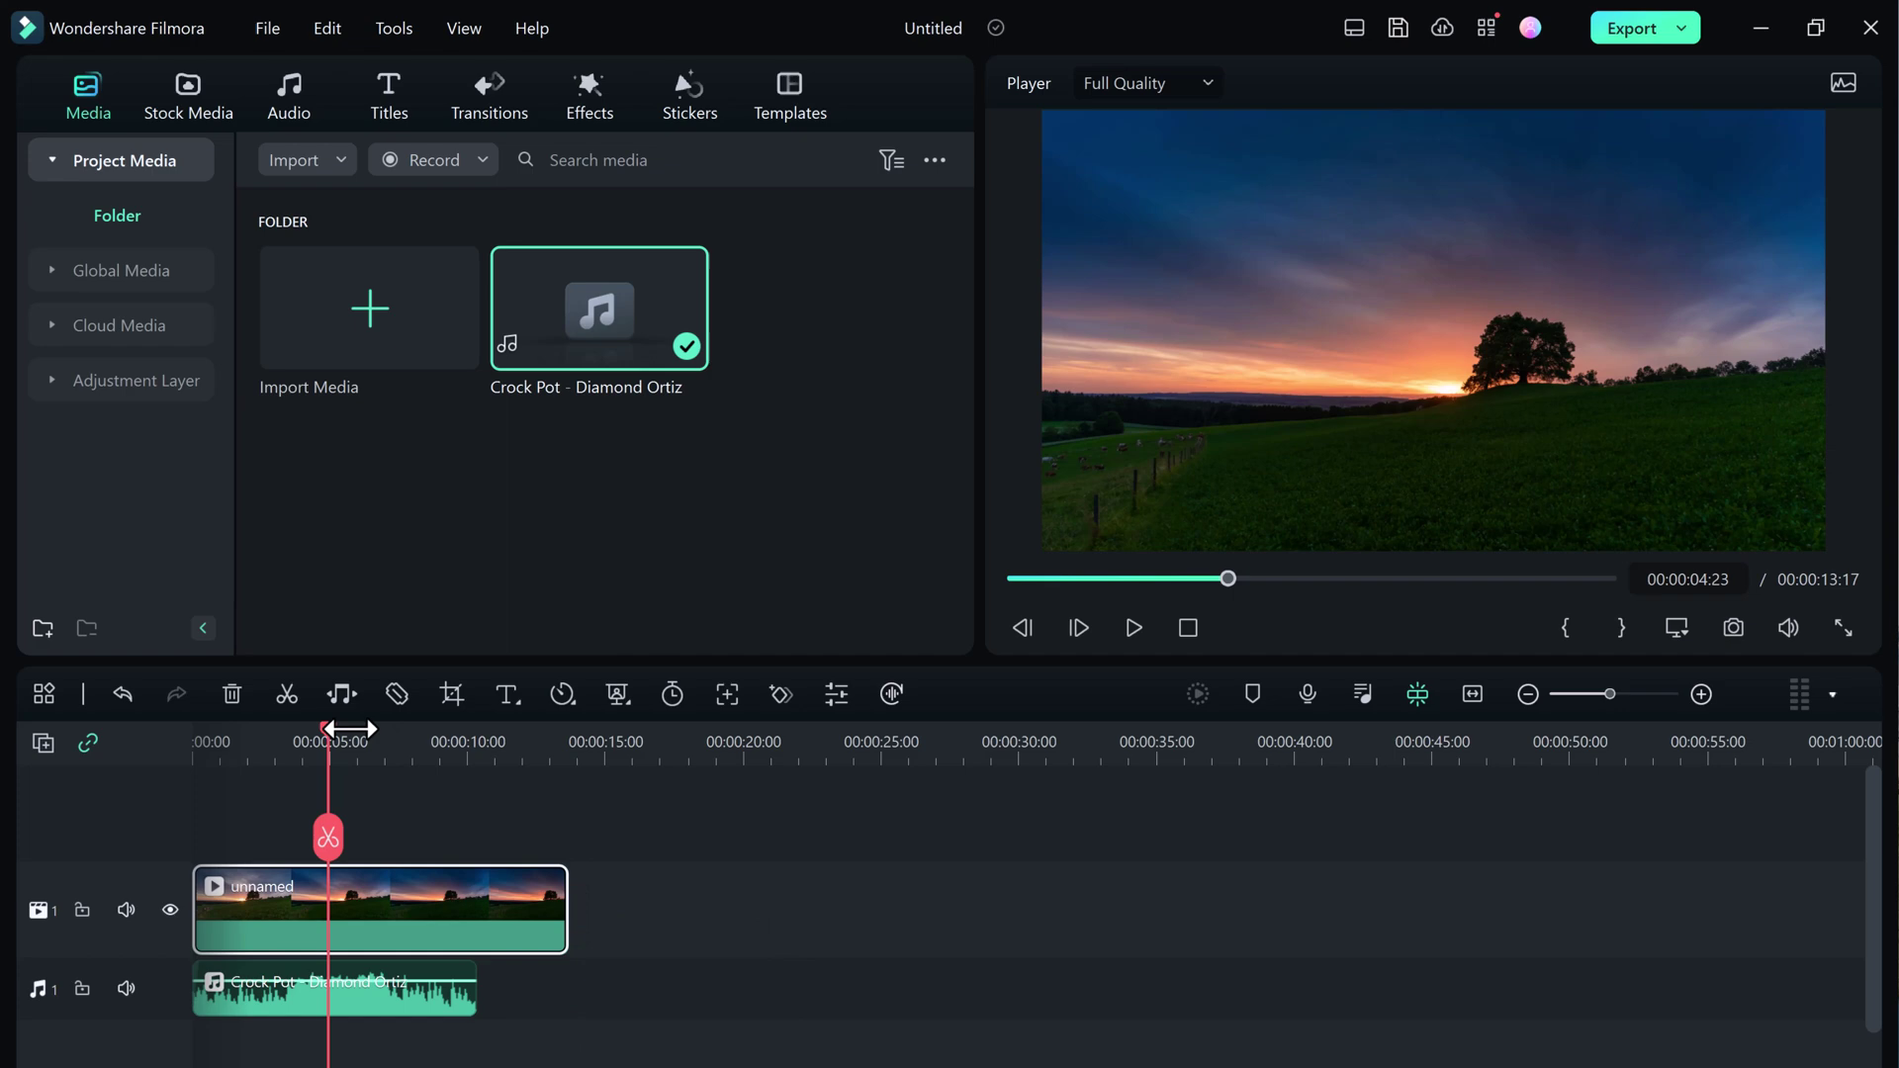
mouse_move(328, 730)
mouse_down()
mouse_move(419, 731)
mouse_move(351, 735)
mouse_up()
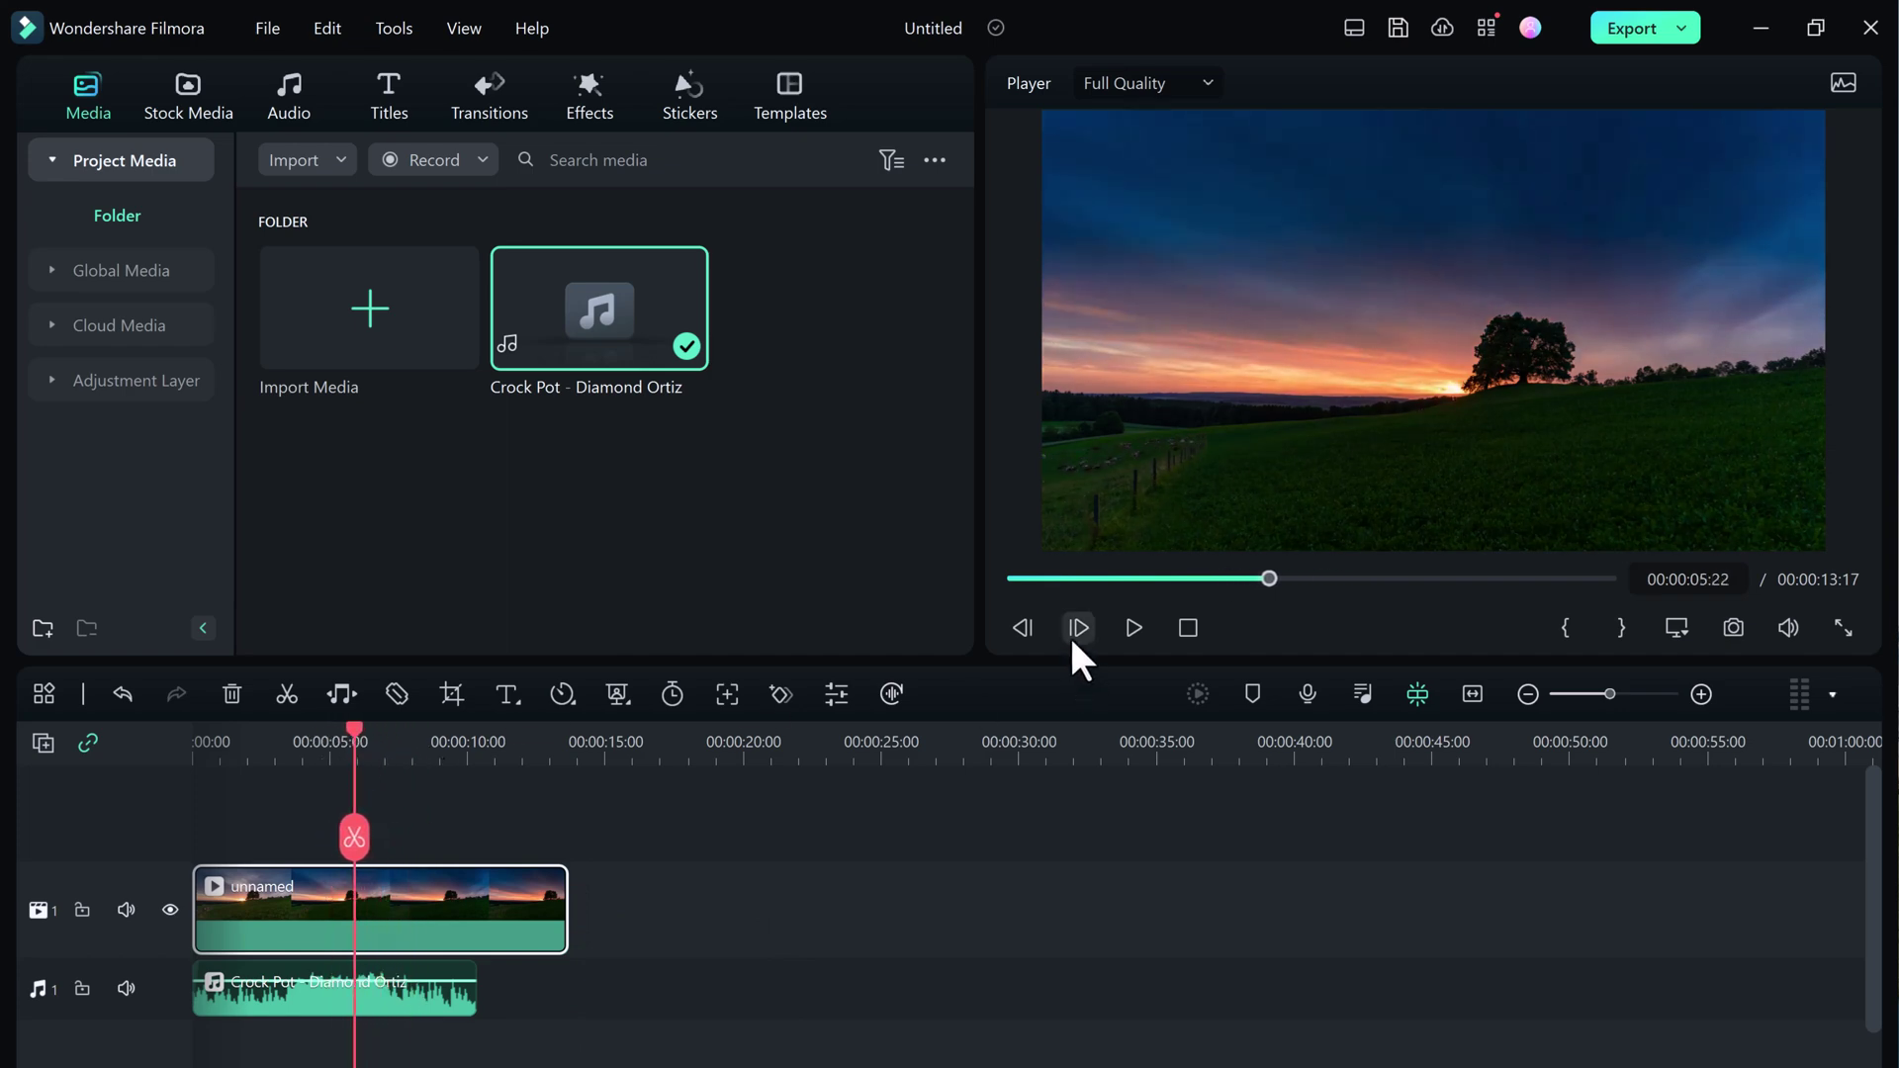
click(1123, 629)
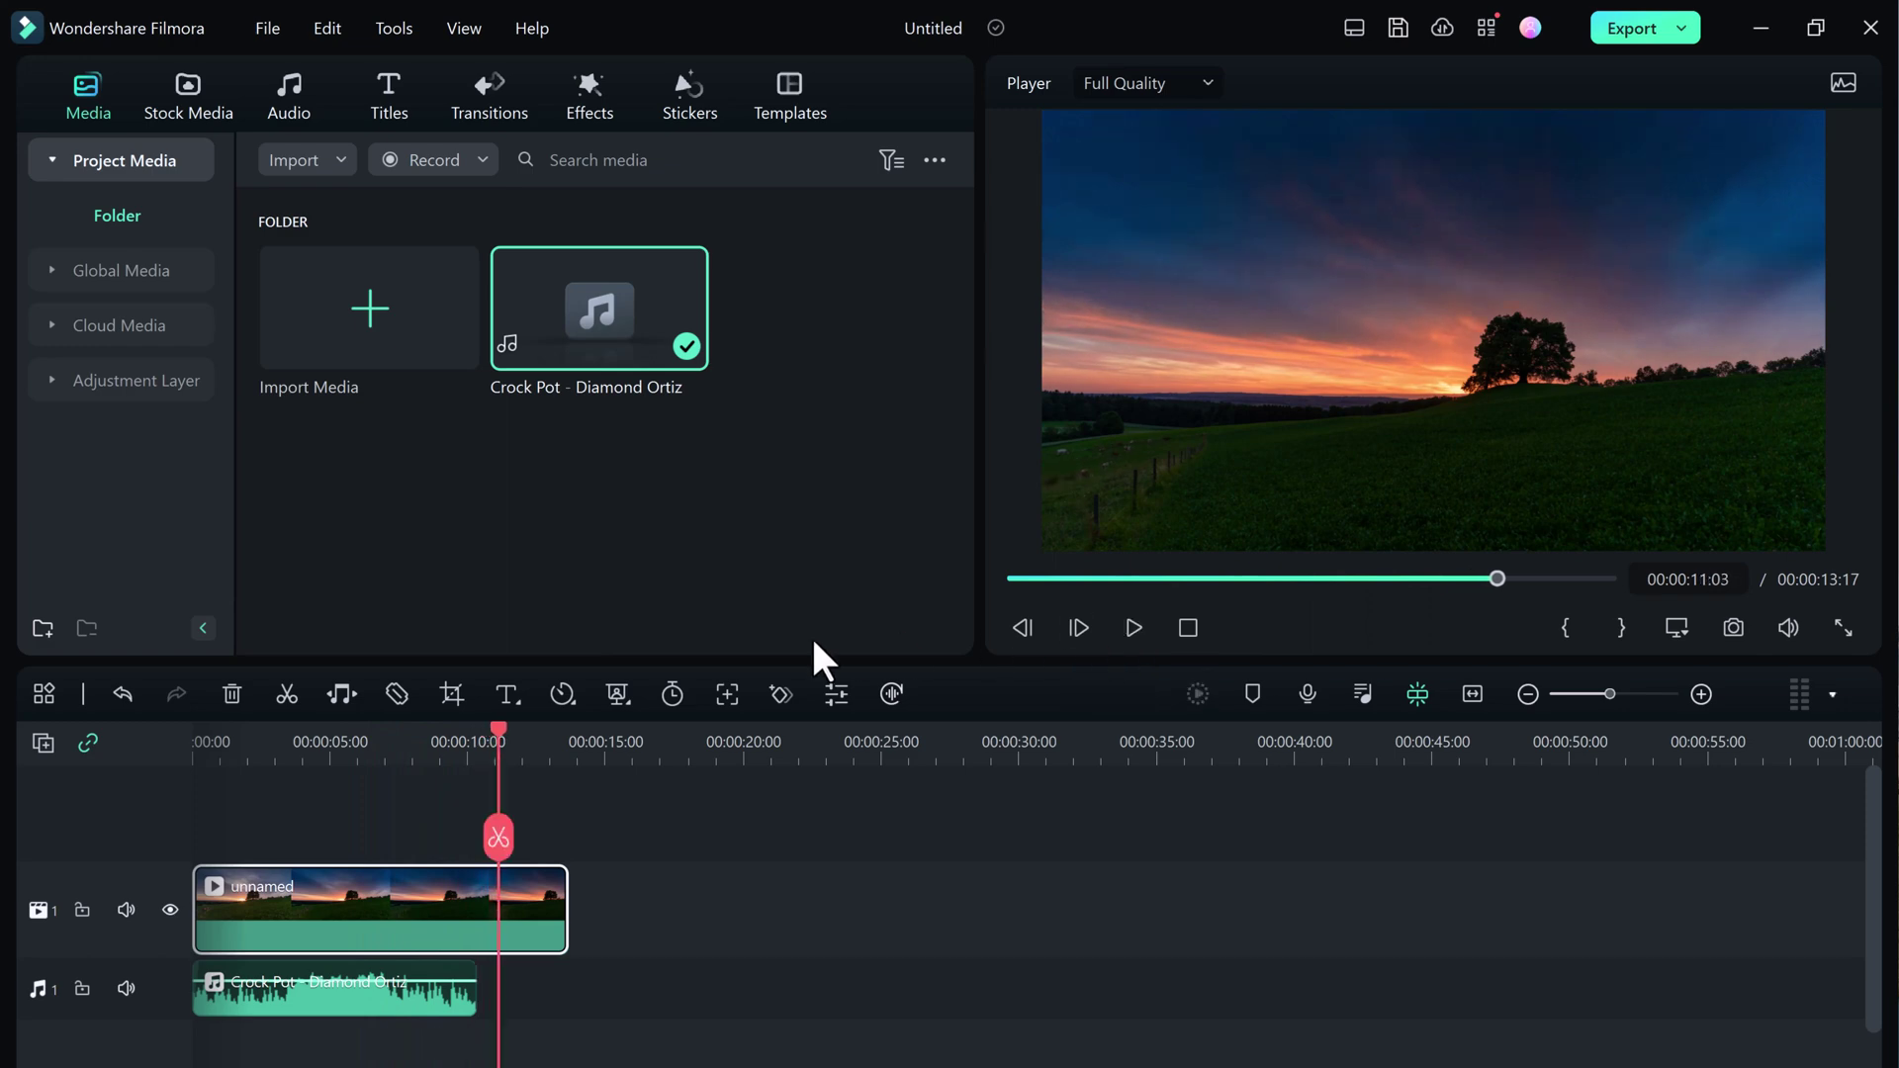
Audio-stretch the music track to end with the video, then replay from three seconds to check.
click(339, 692)
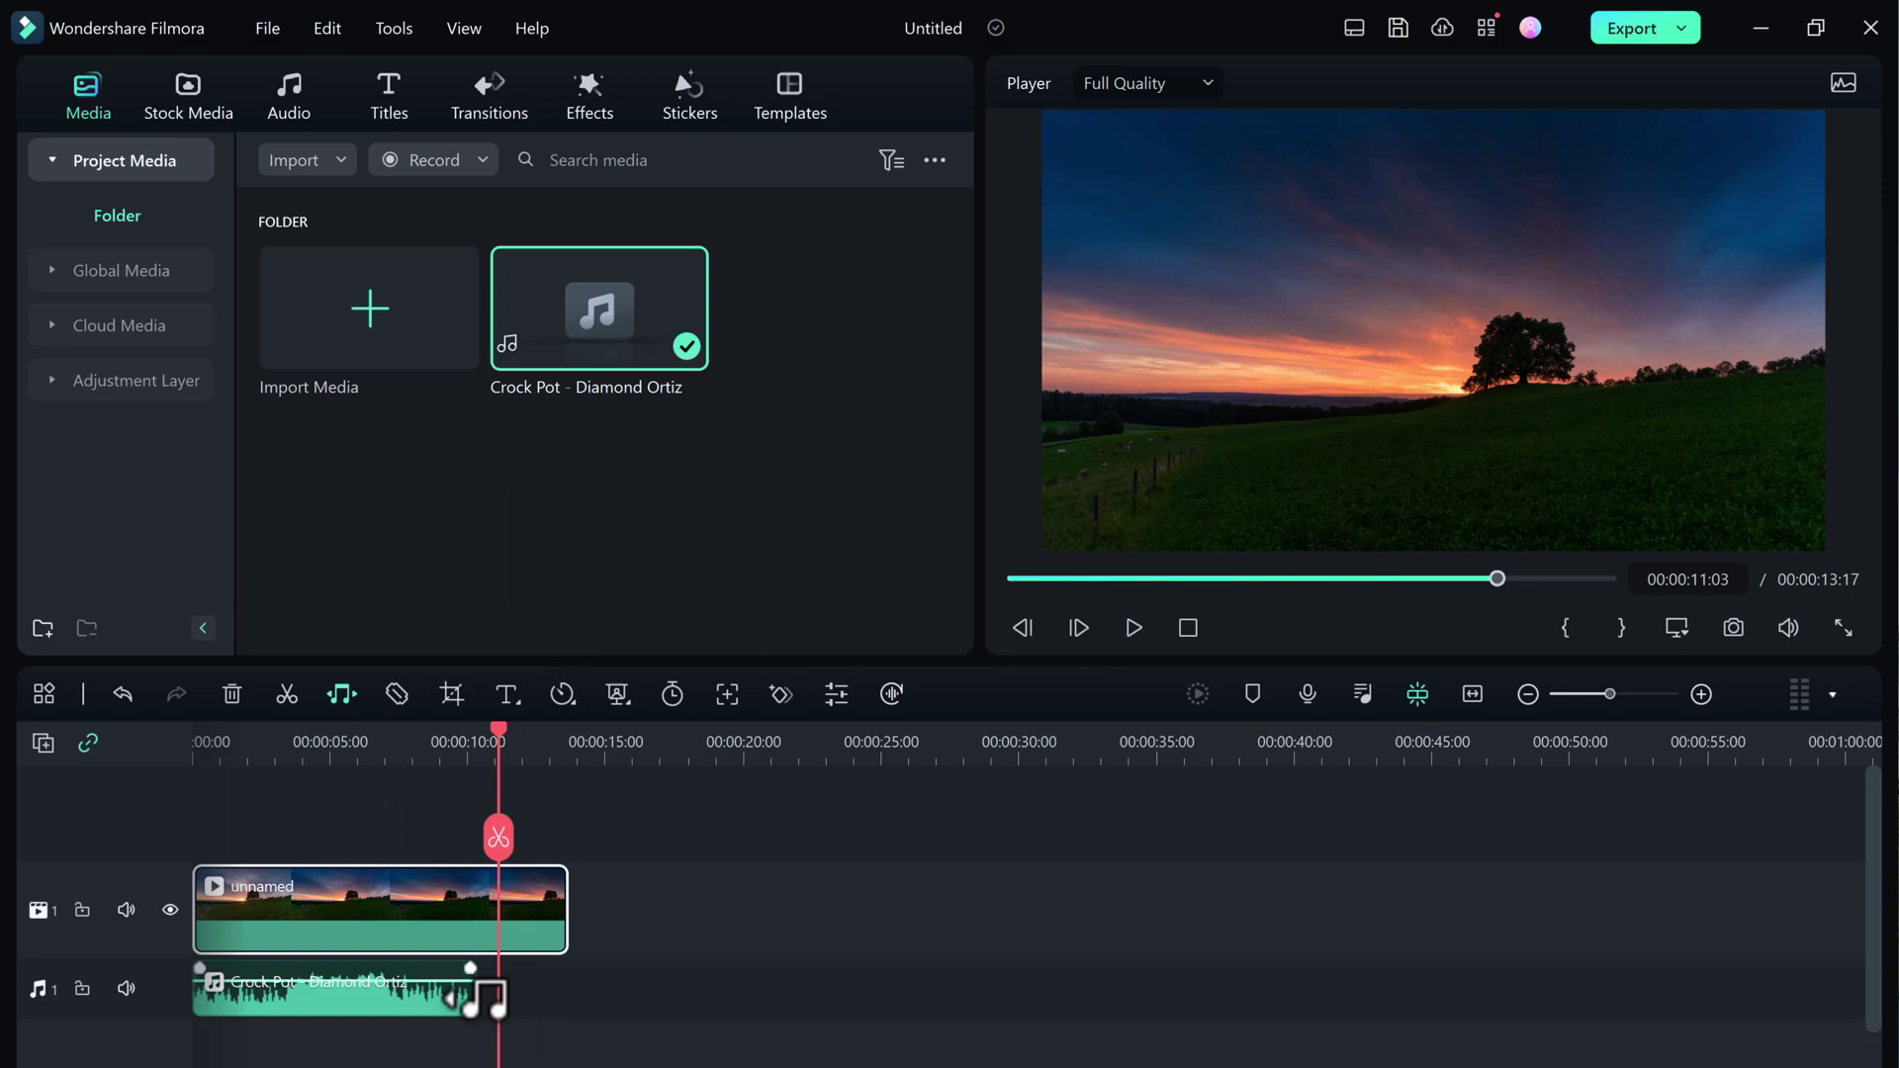
drag(491, 995, 583, 994)
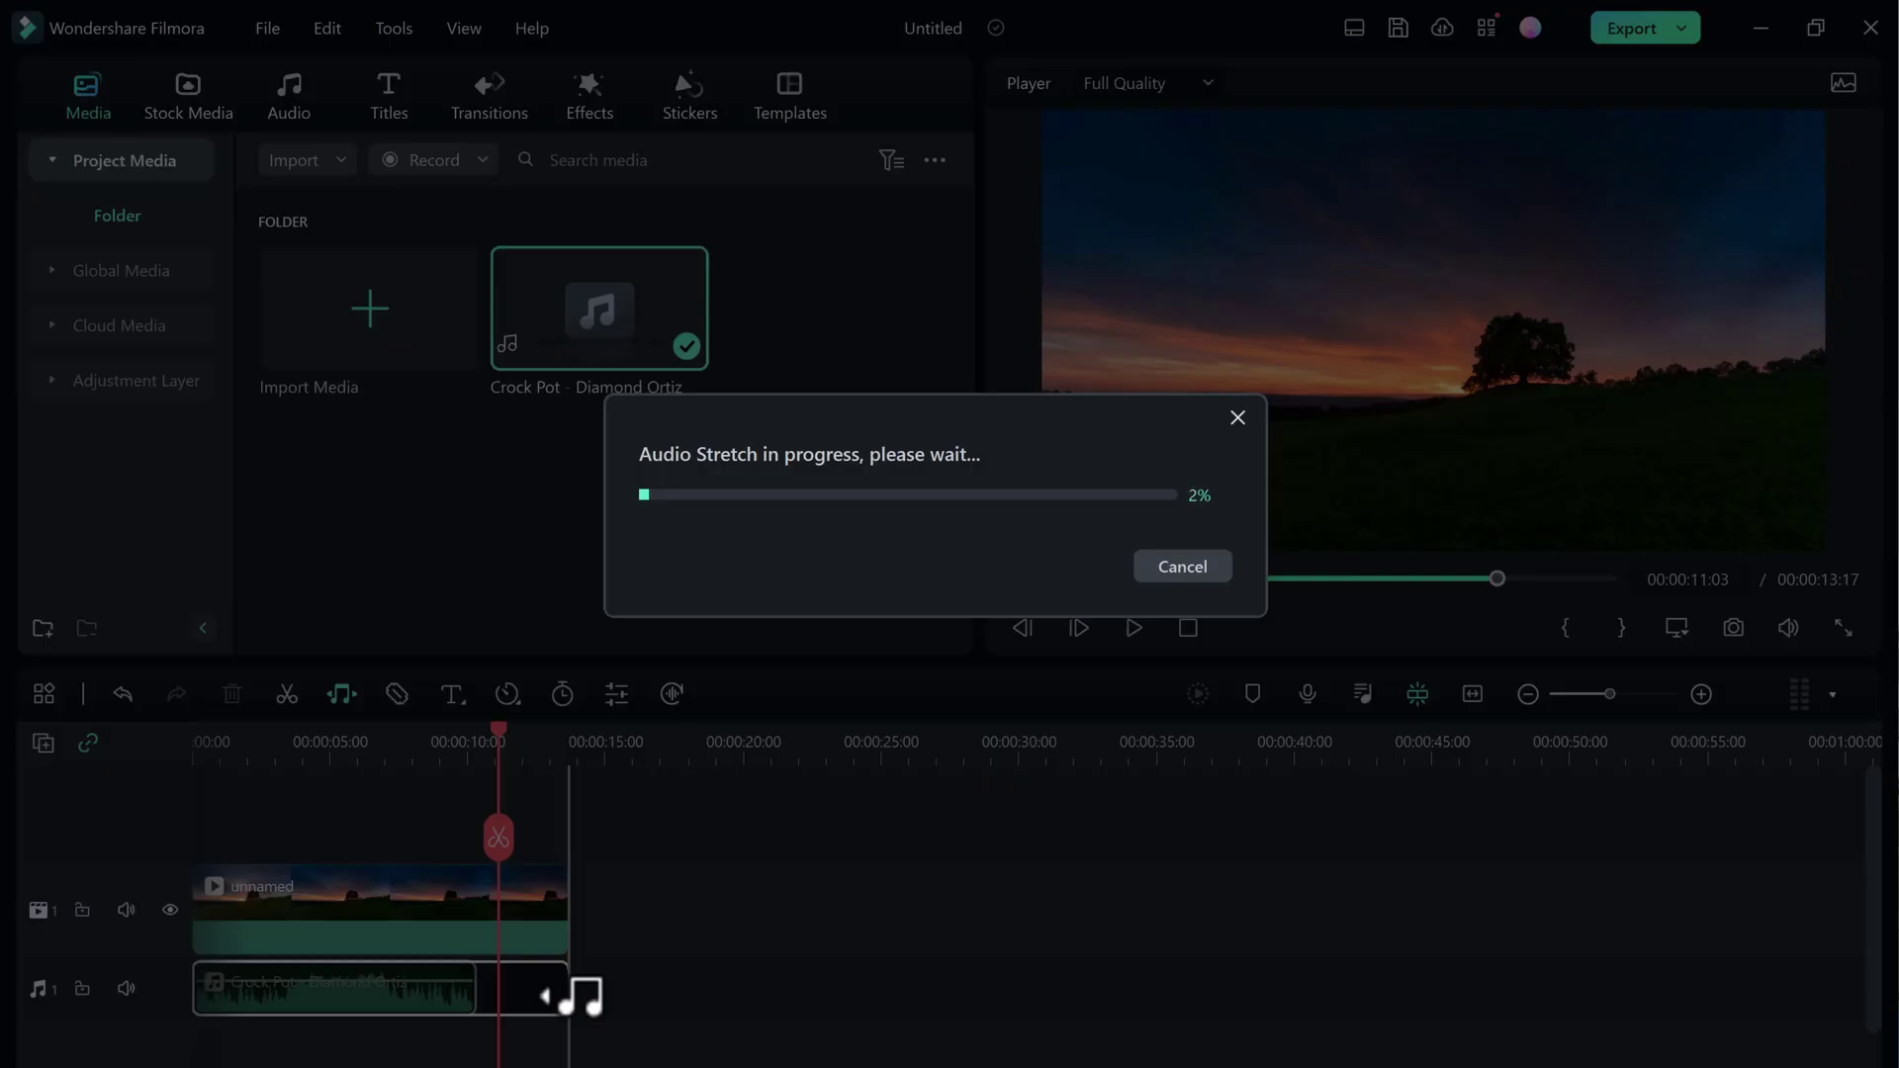
click(291, 759)
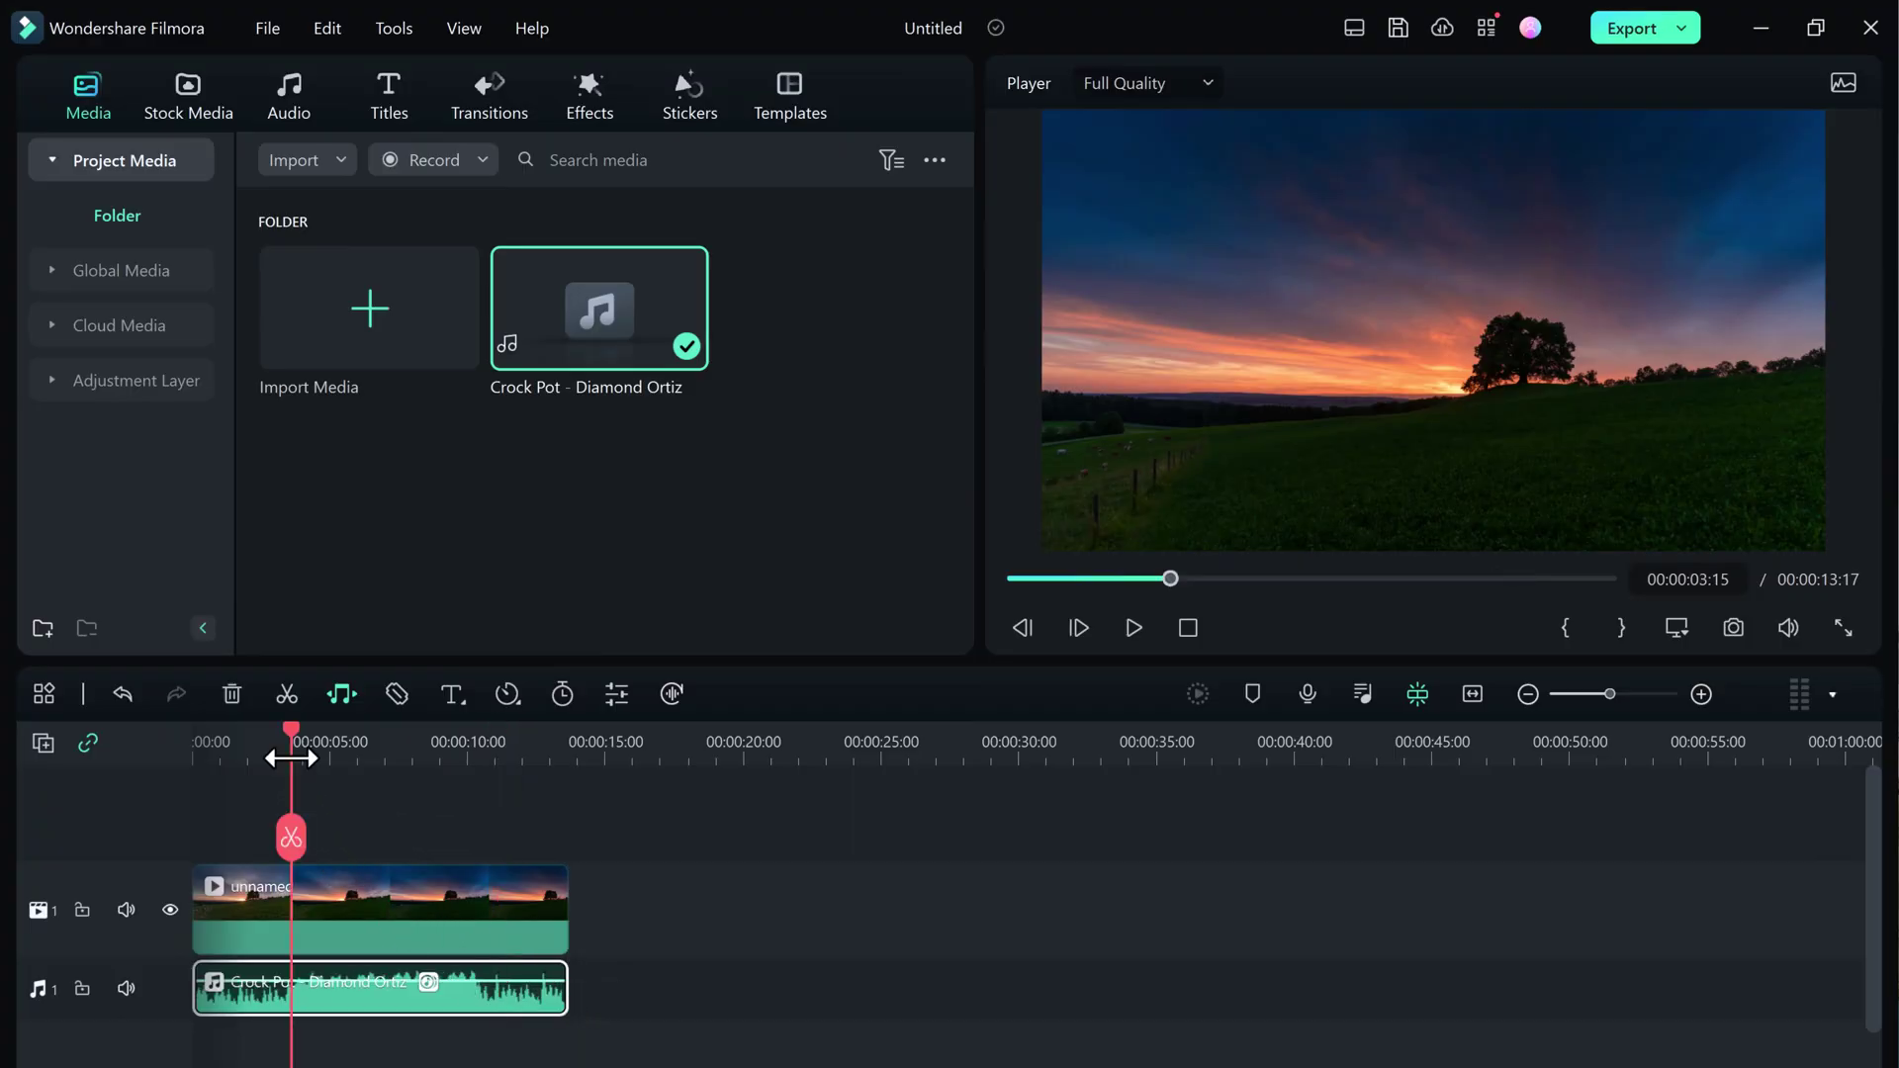
click(1134, 628)
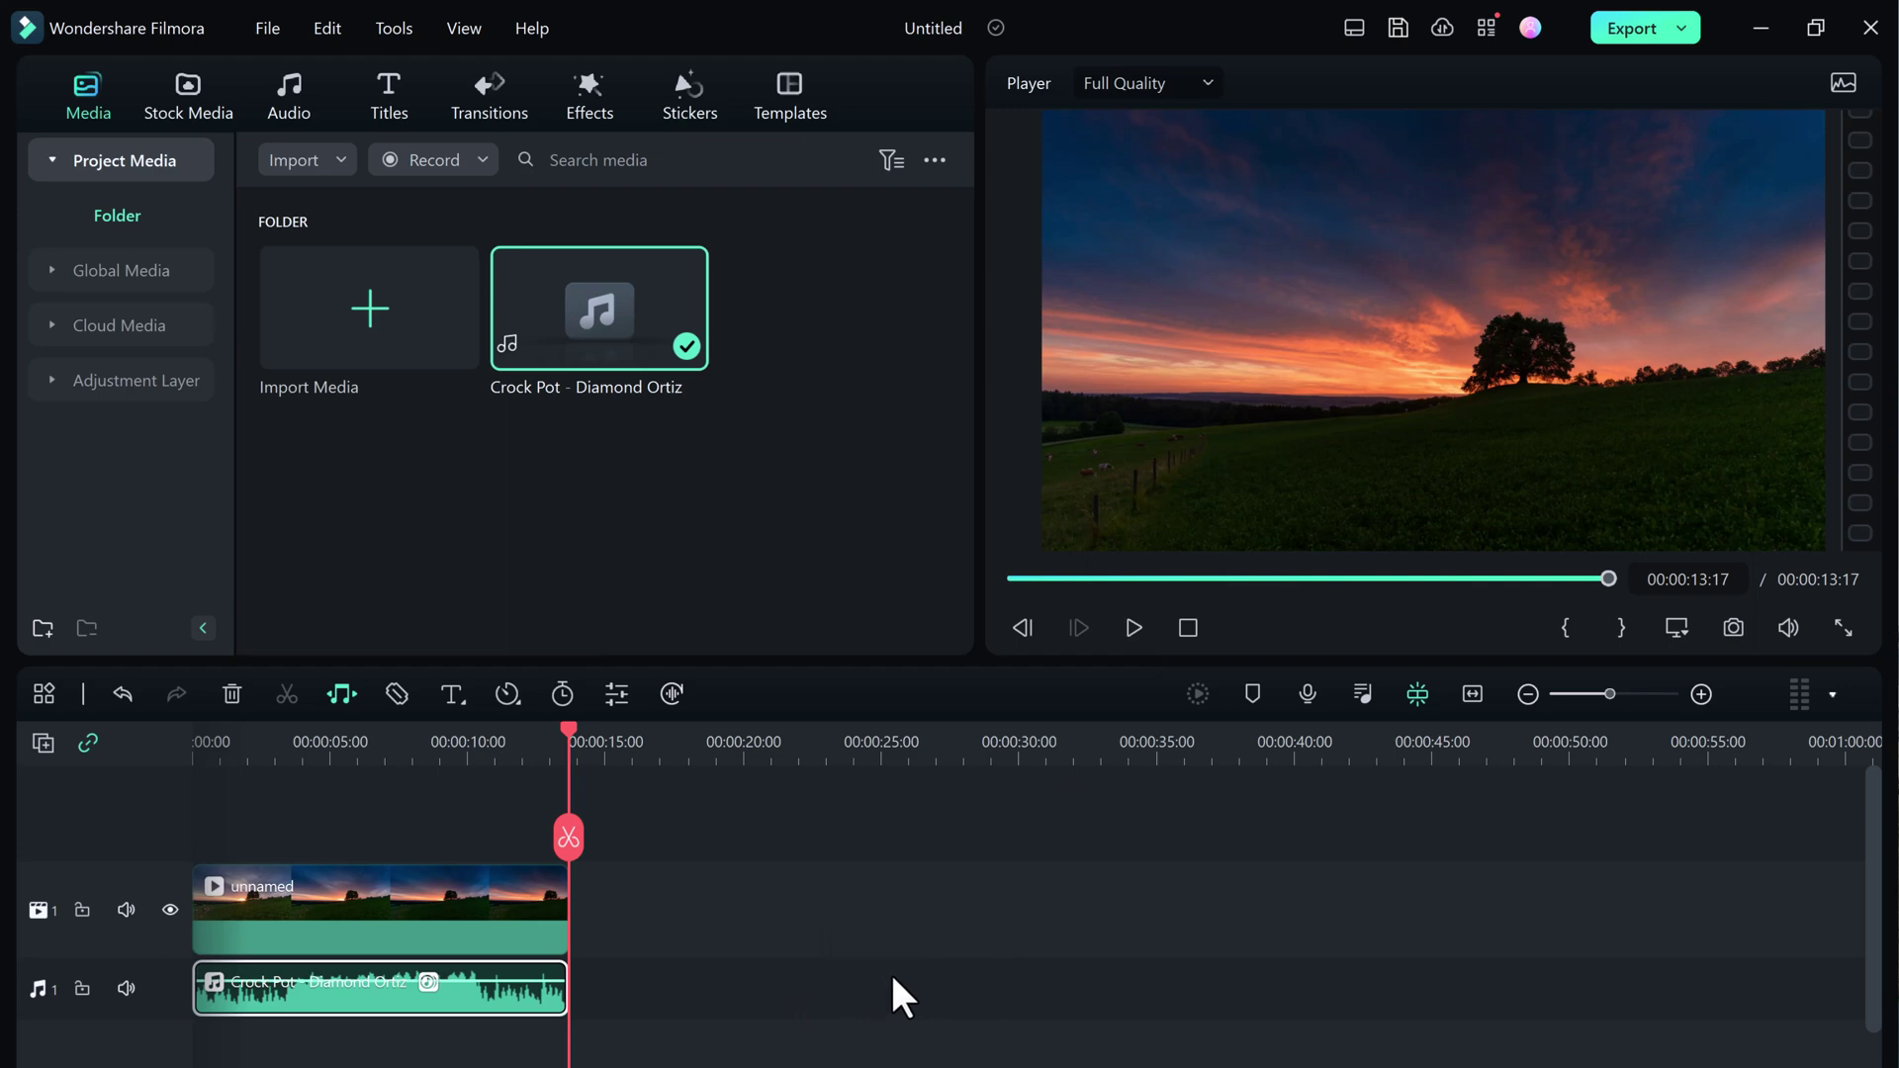
click(627, 879)
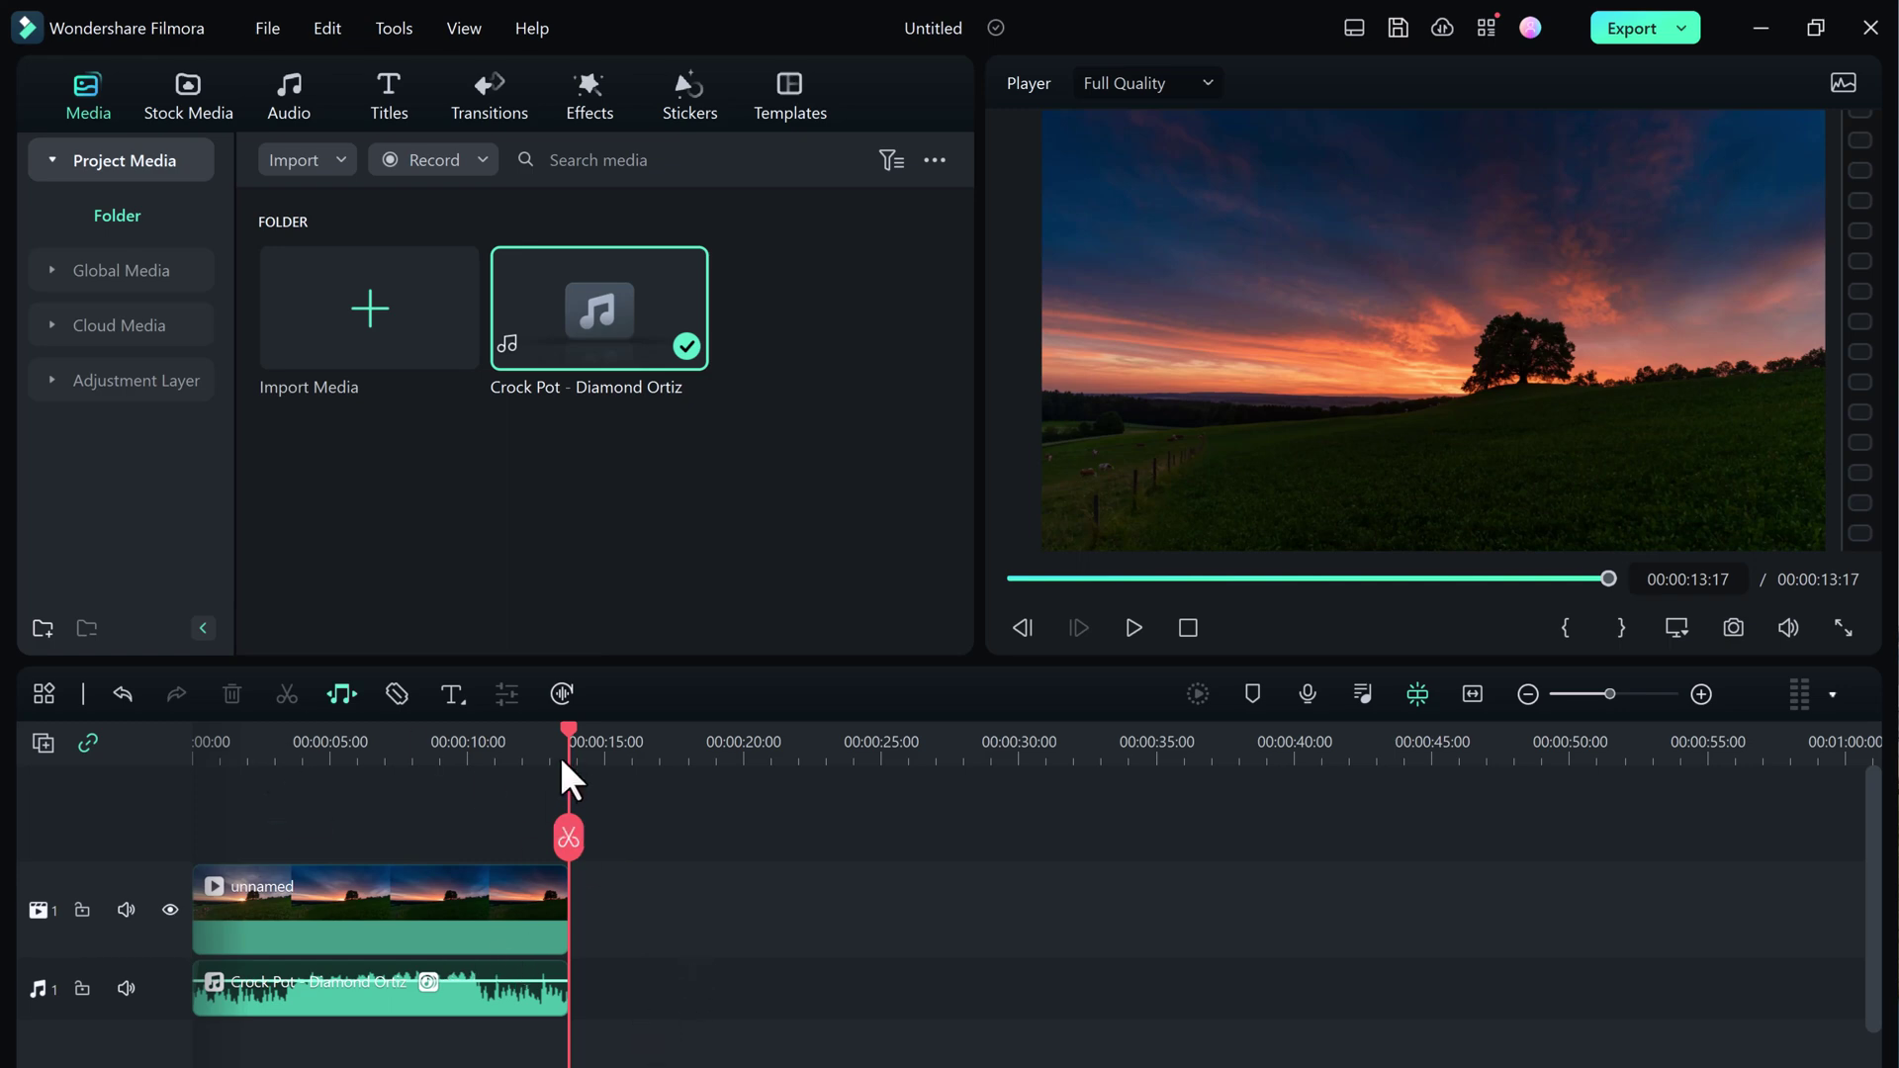
drag(570, 732, 615, 727)
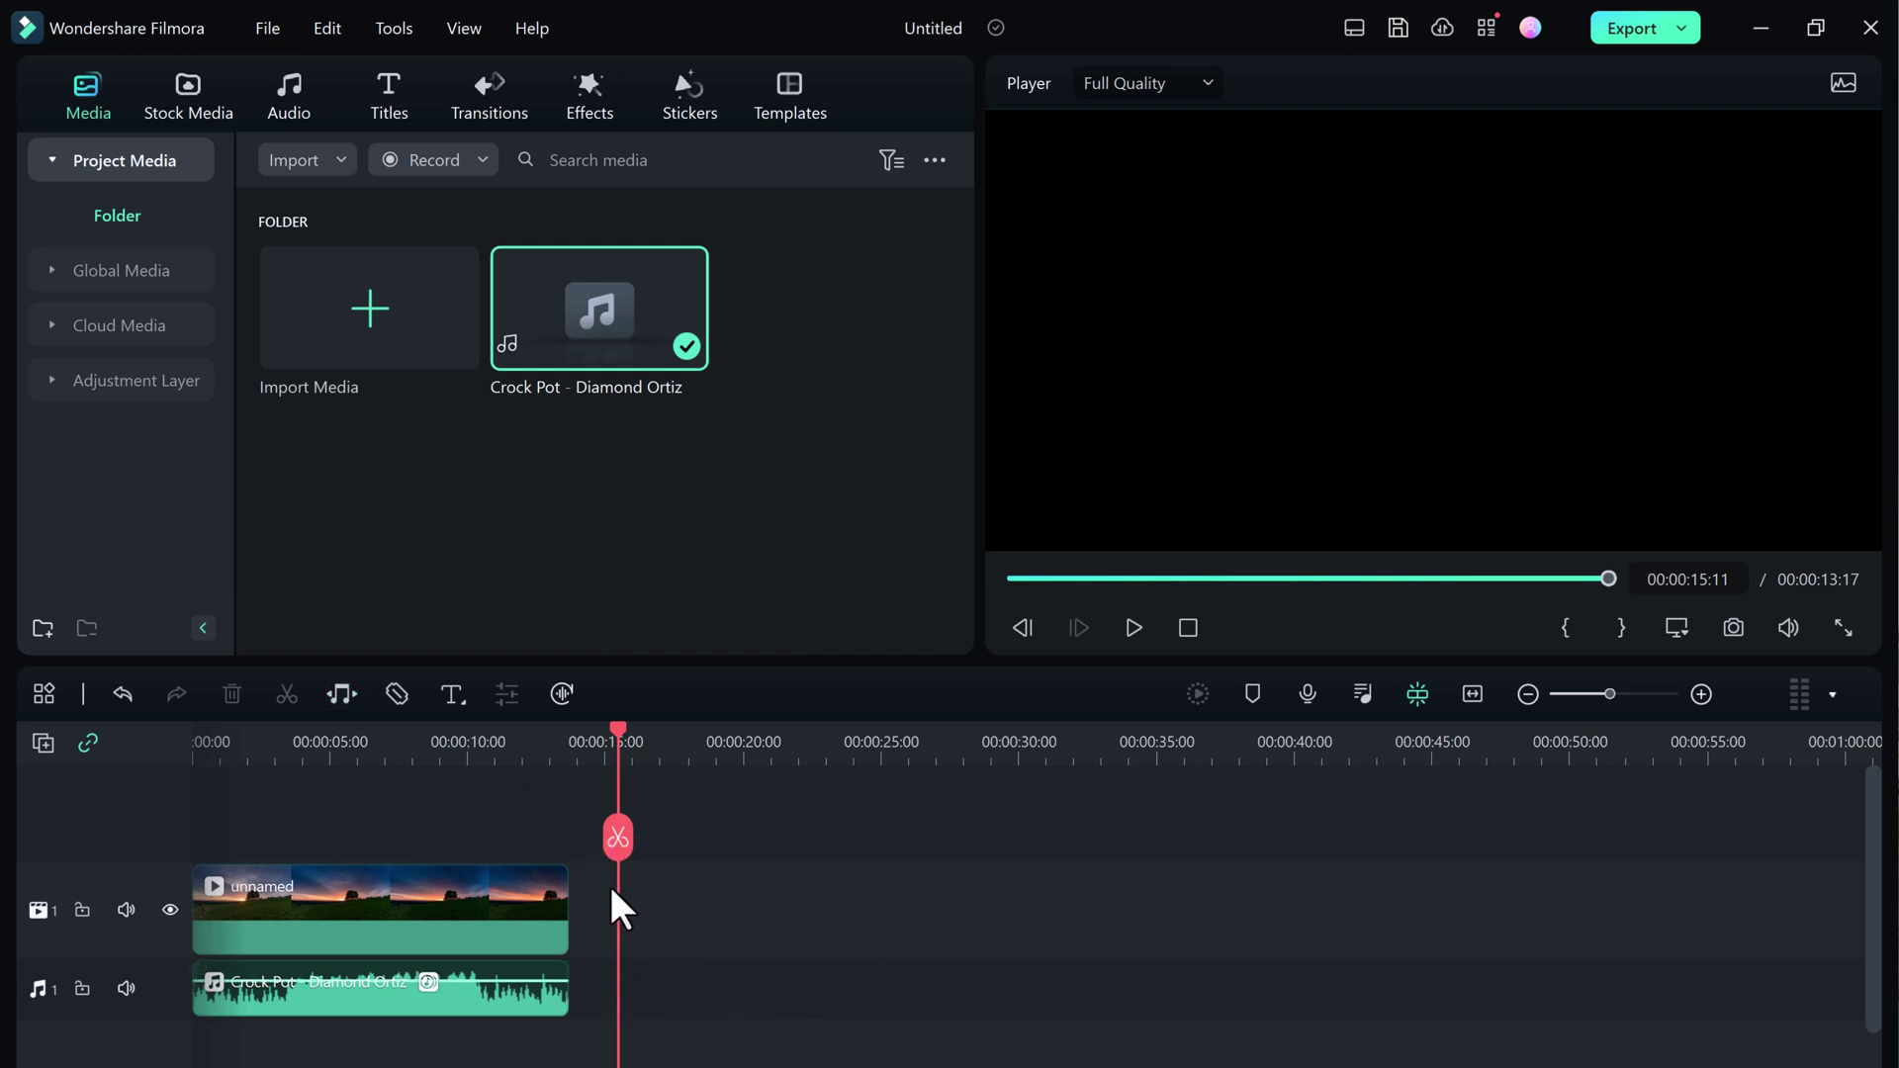
Open the music track's audio settings and switch on Auto Normalization.
double_click(484, 996)
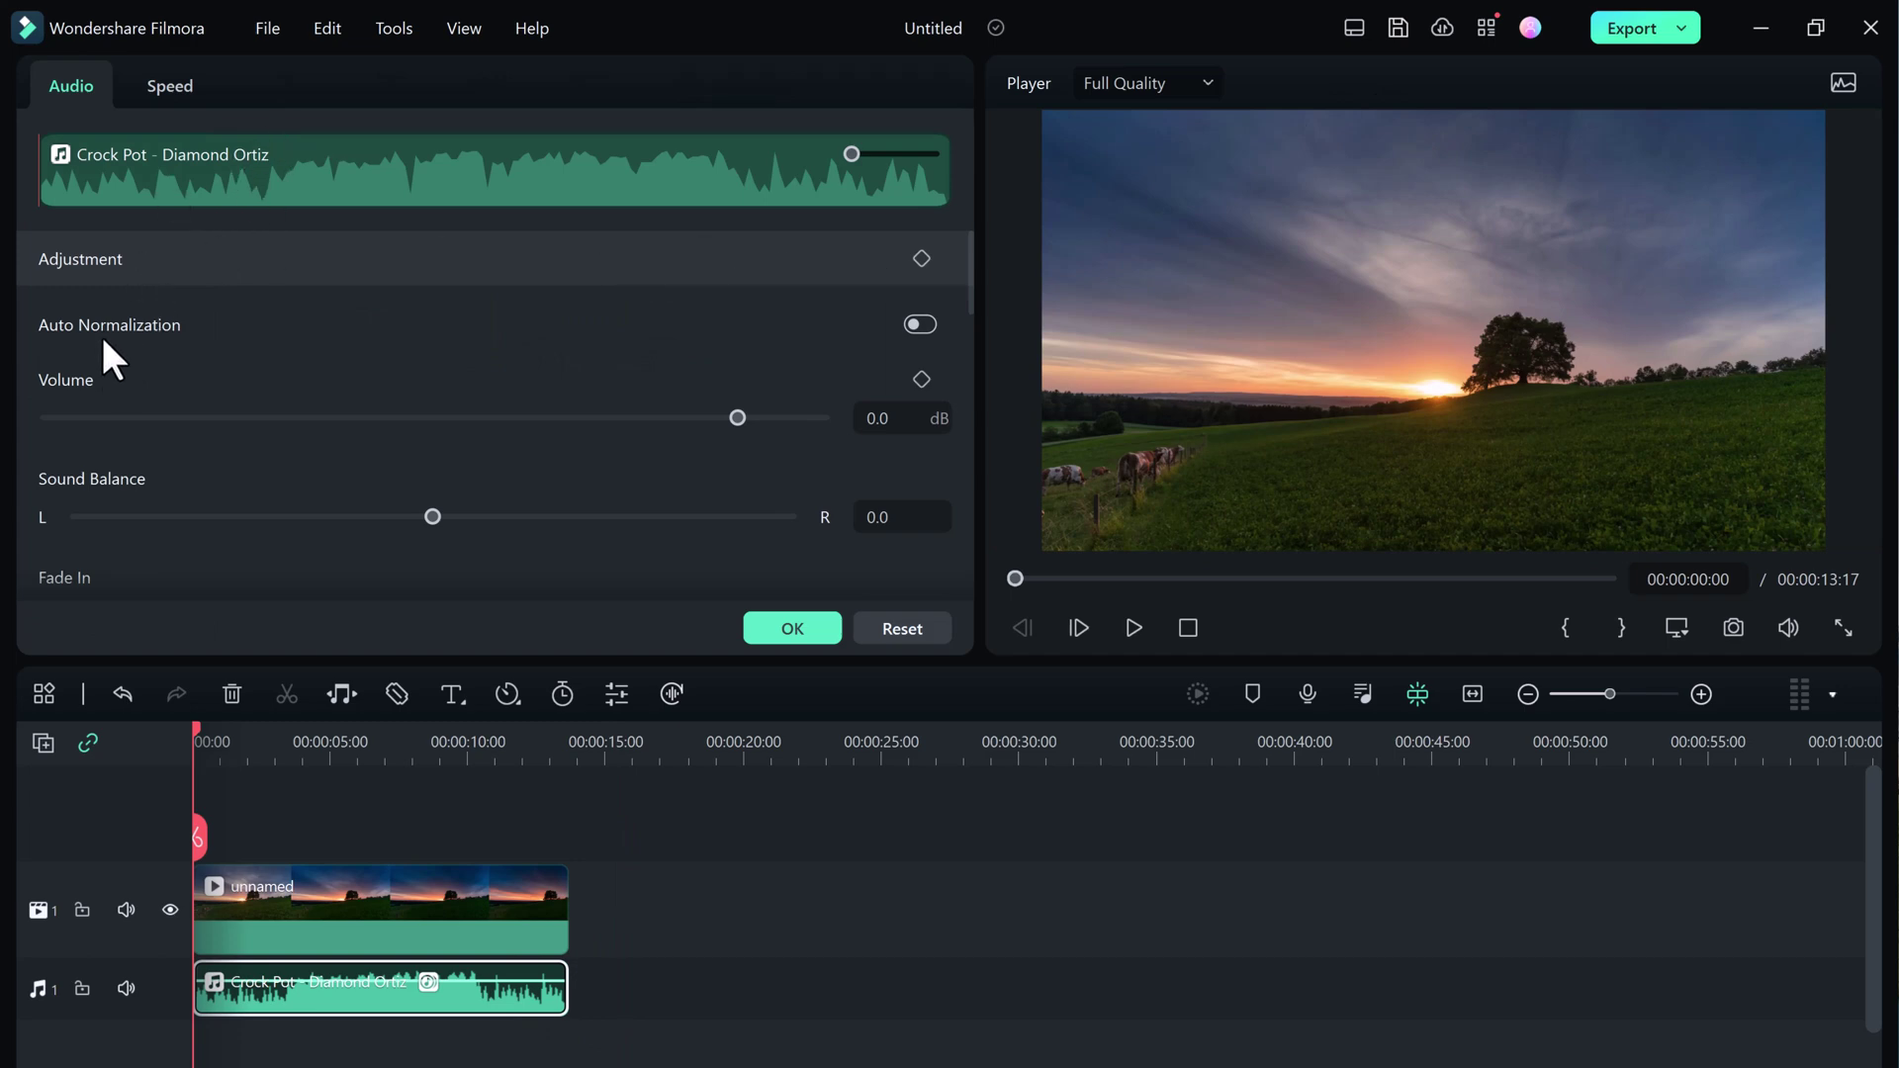
click(922, 322)
scroll(717, 351, down, 1)
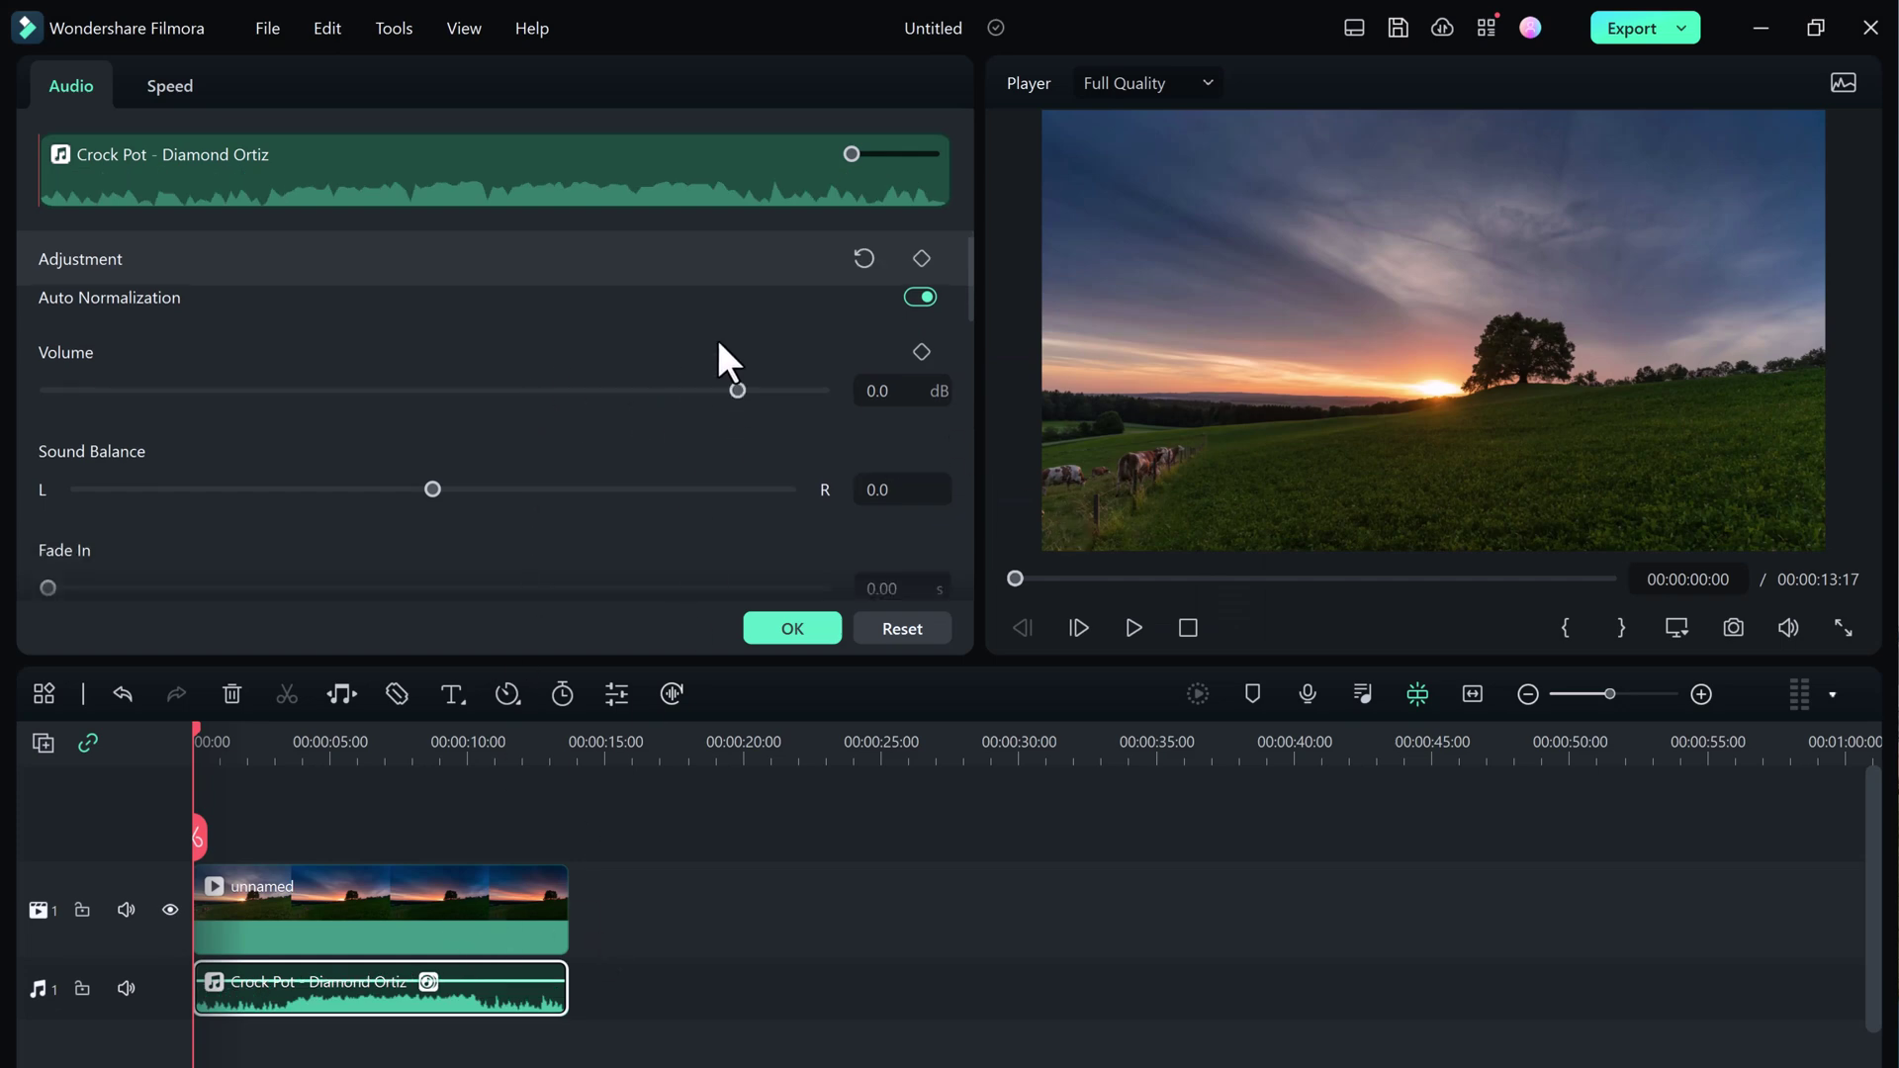
scroll(717, 351, down, 1)
scroll(717, 352, down, 1)
scroll(719, 344, down, 1)
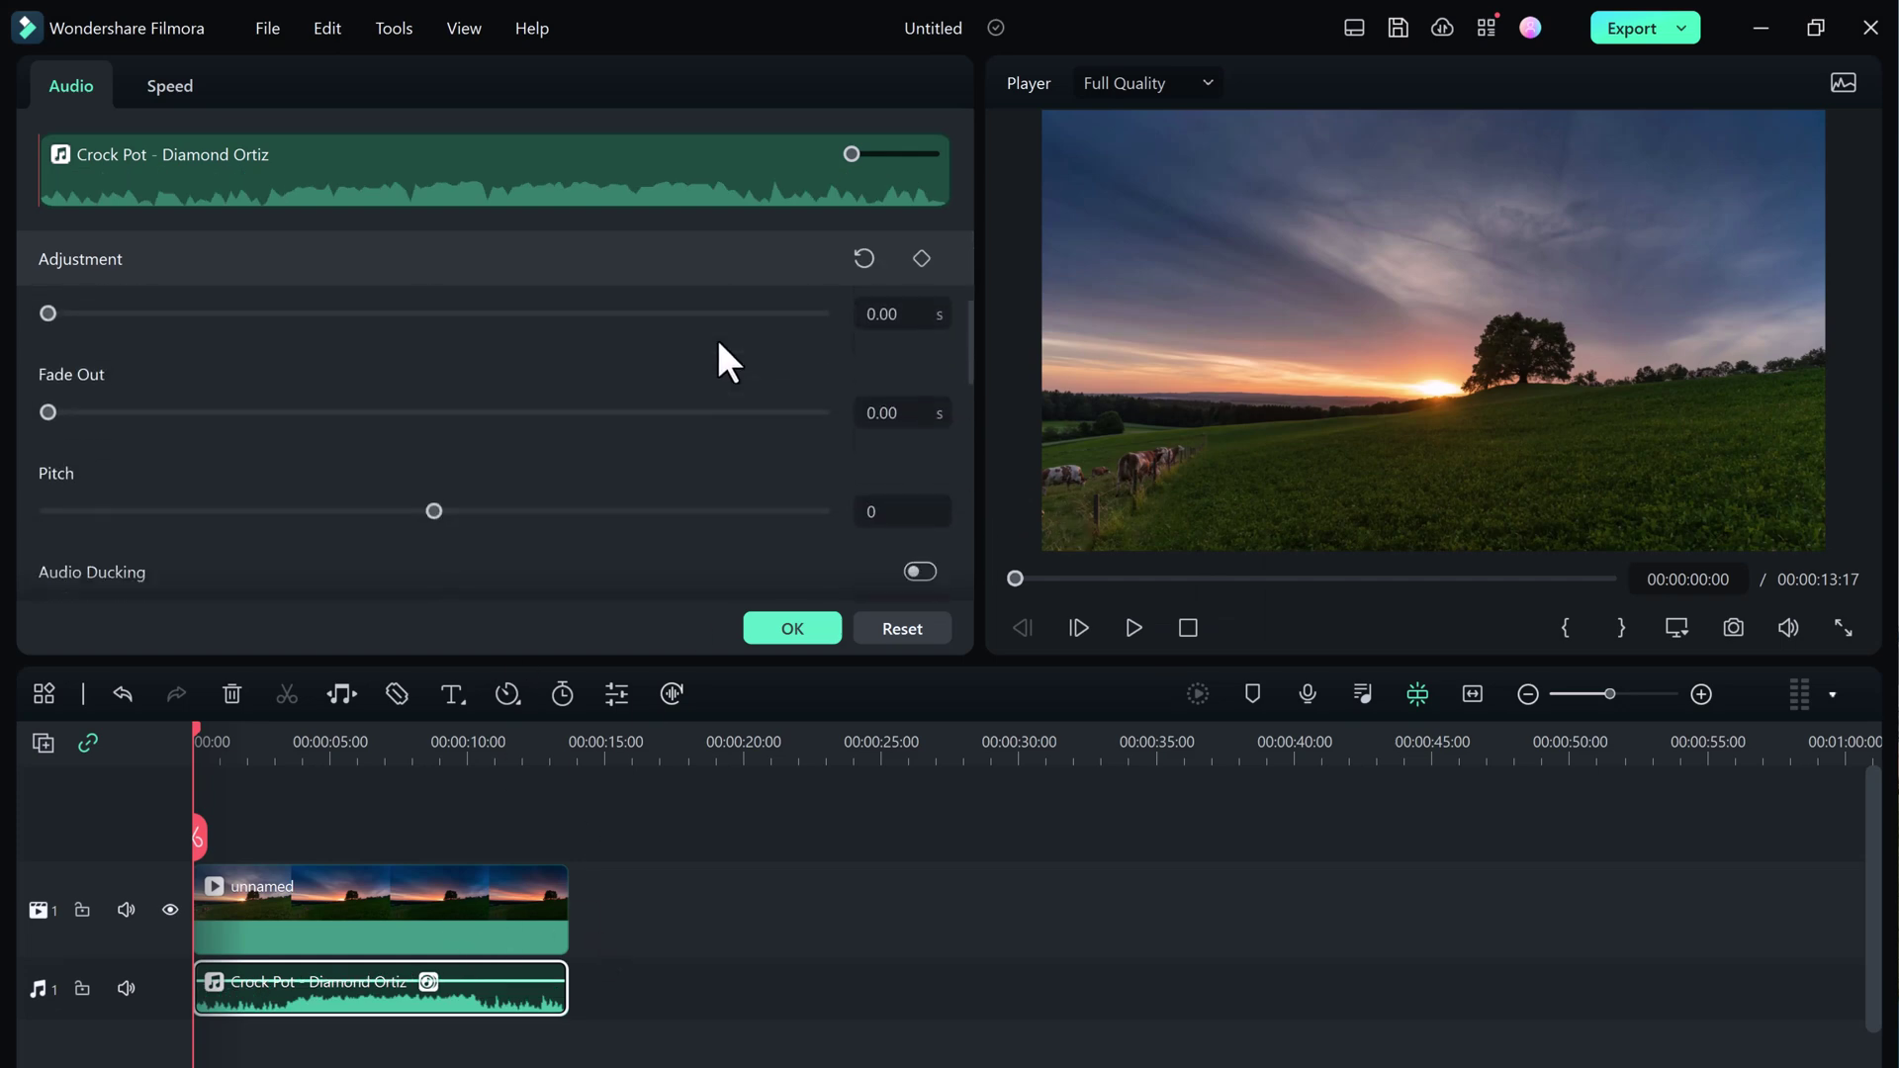
scroll(719, 344, down, 1)
scroll(718, 345, down, 1)
scroll(719, 345, down, 1)
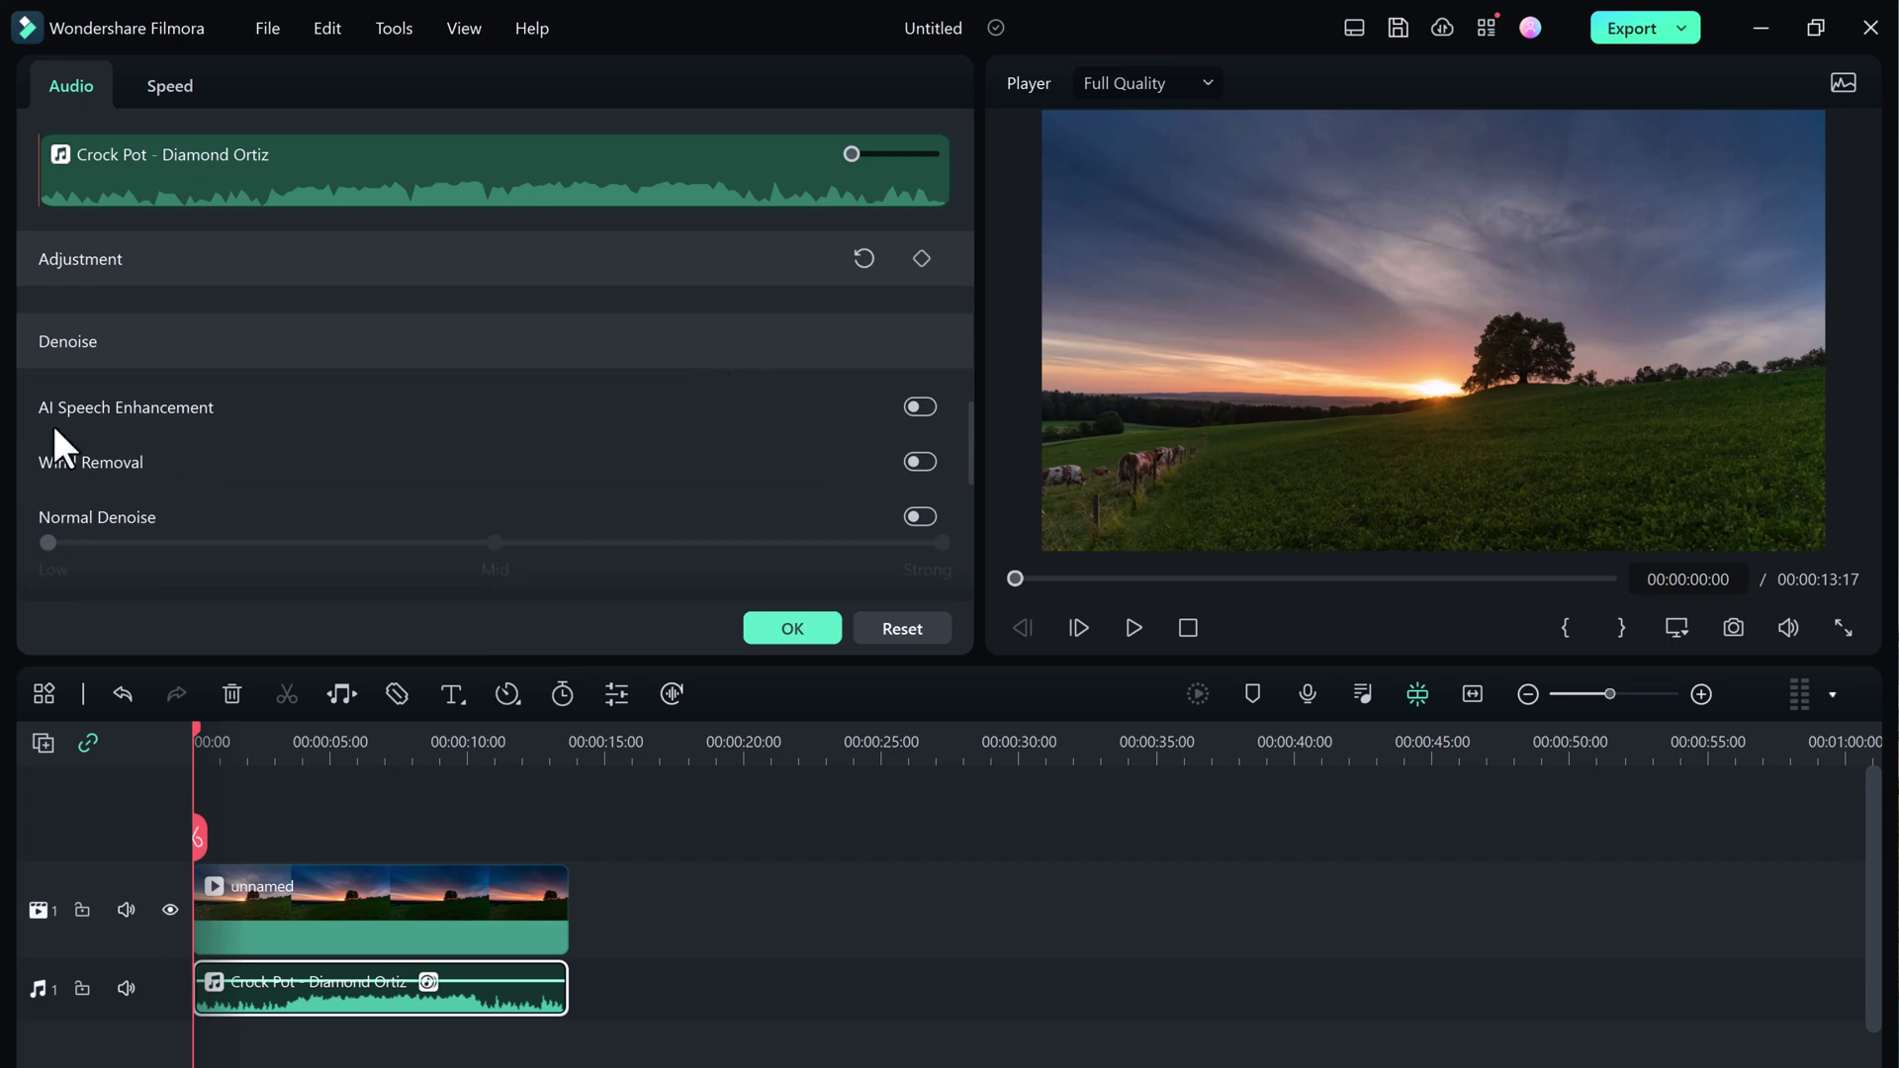
Enable AI Speech Enhancement, Wind Removal, DeReverb, Hum Removal and Hiss Removal, then confirm.
click(921, 404)
click(920, 464)
scroll(291, 475, down, 1)
scroll(292, 491, down, 1)
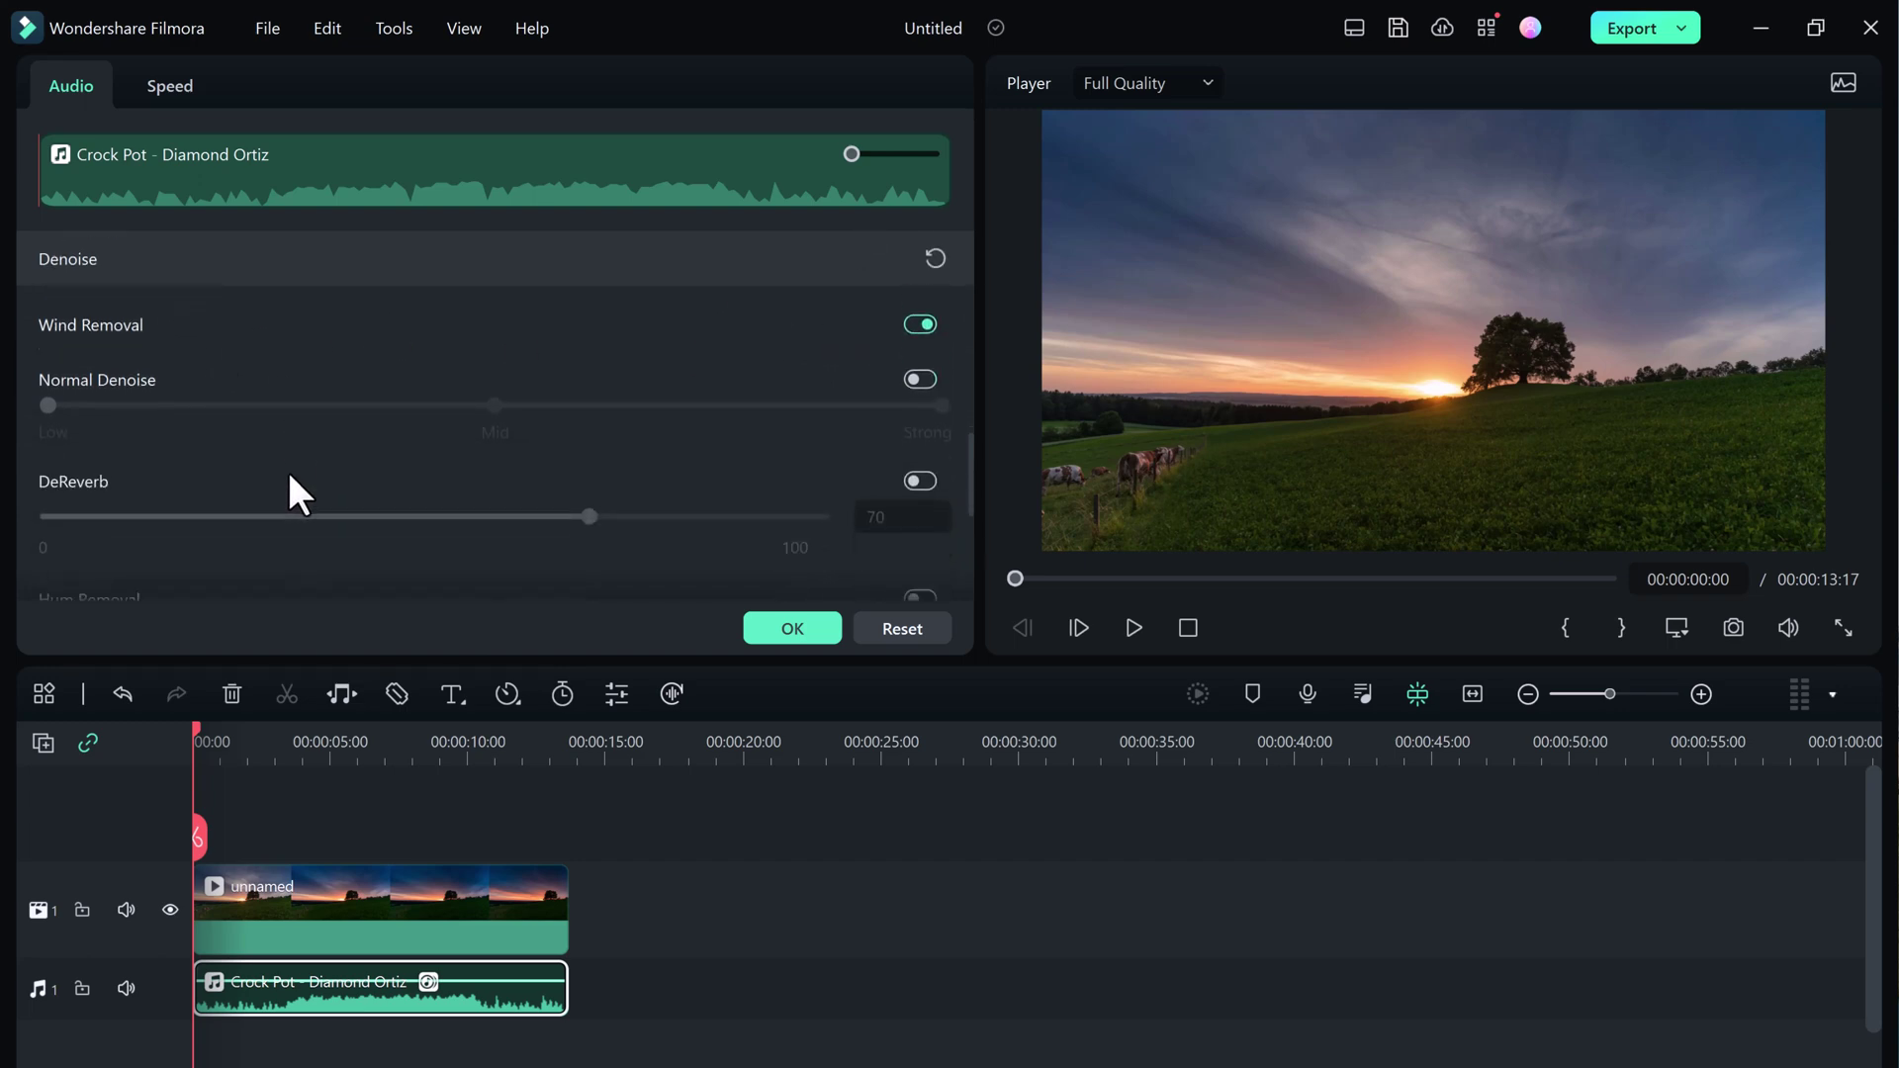
scroll(292, 490, down, 1)
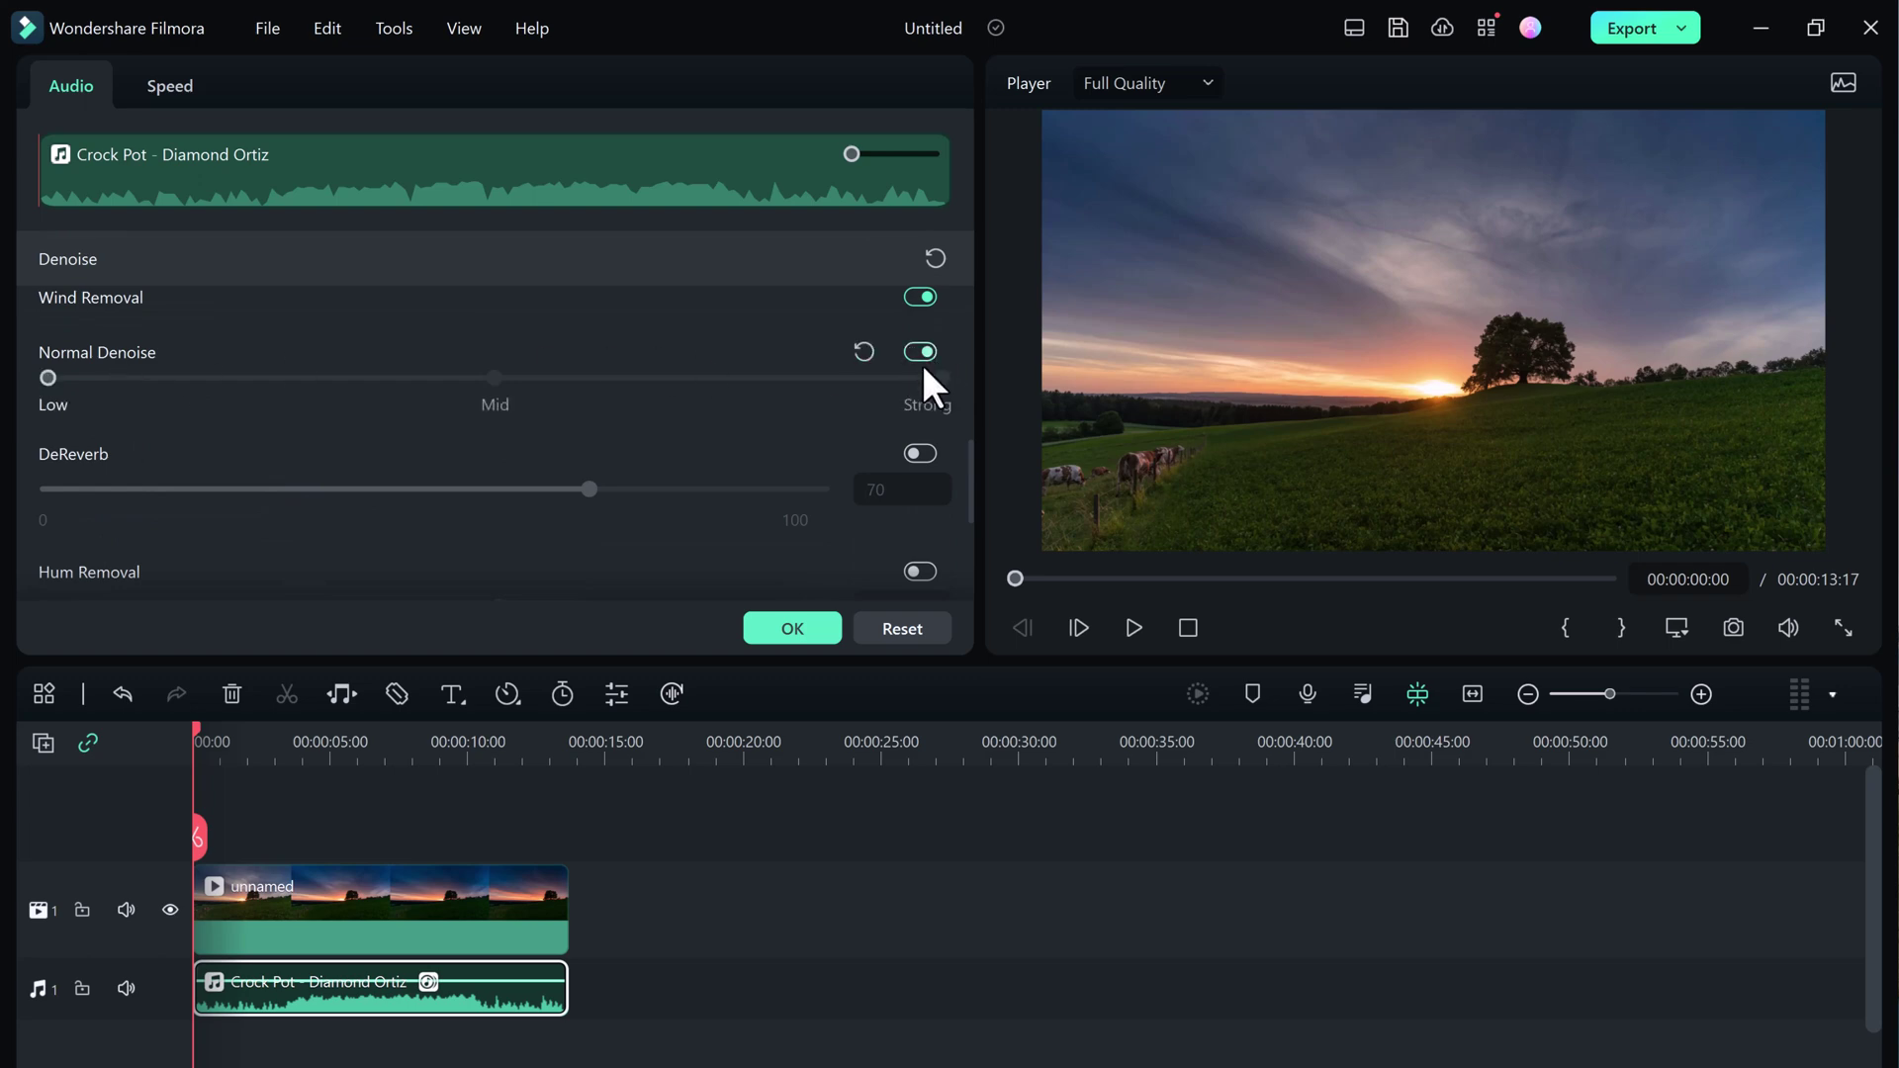
click(921, 453)
scroll(926, 449, down, 1)
scroll(926, 450, down, 1)
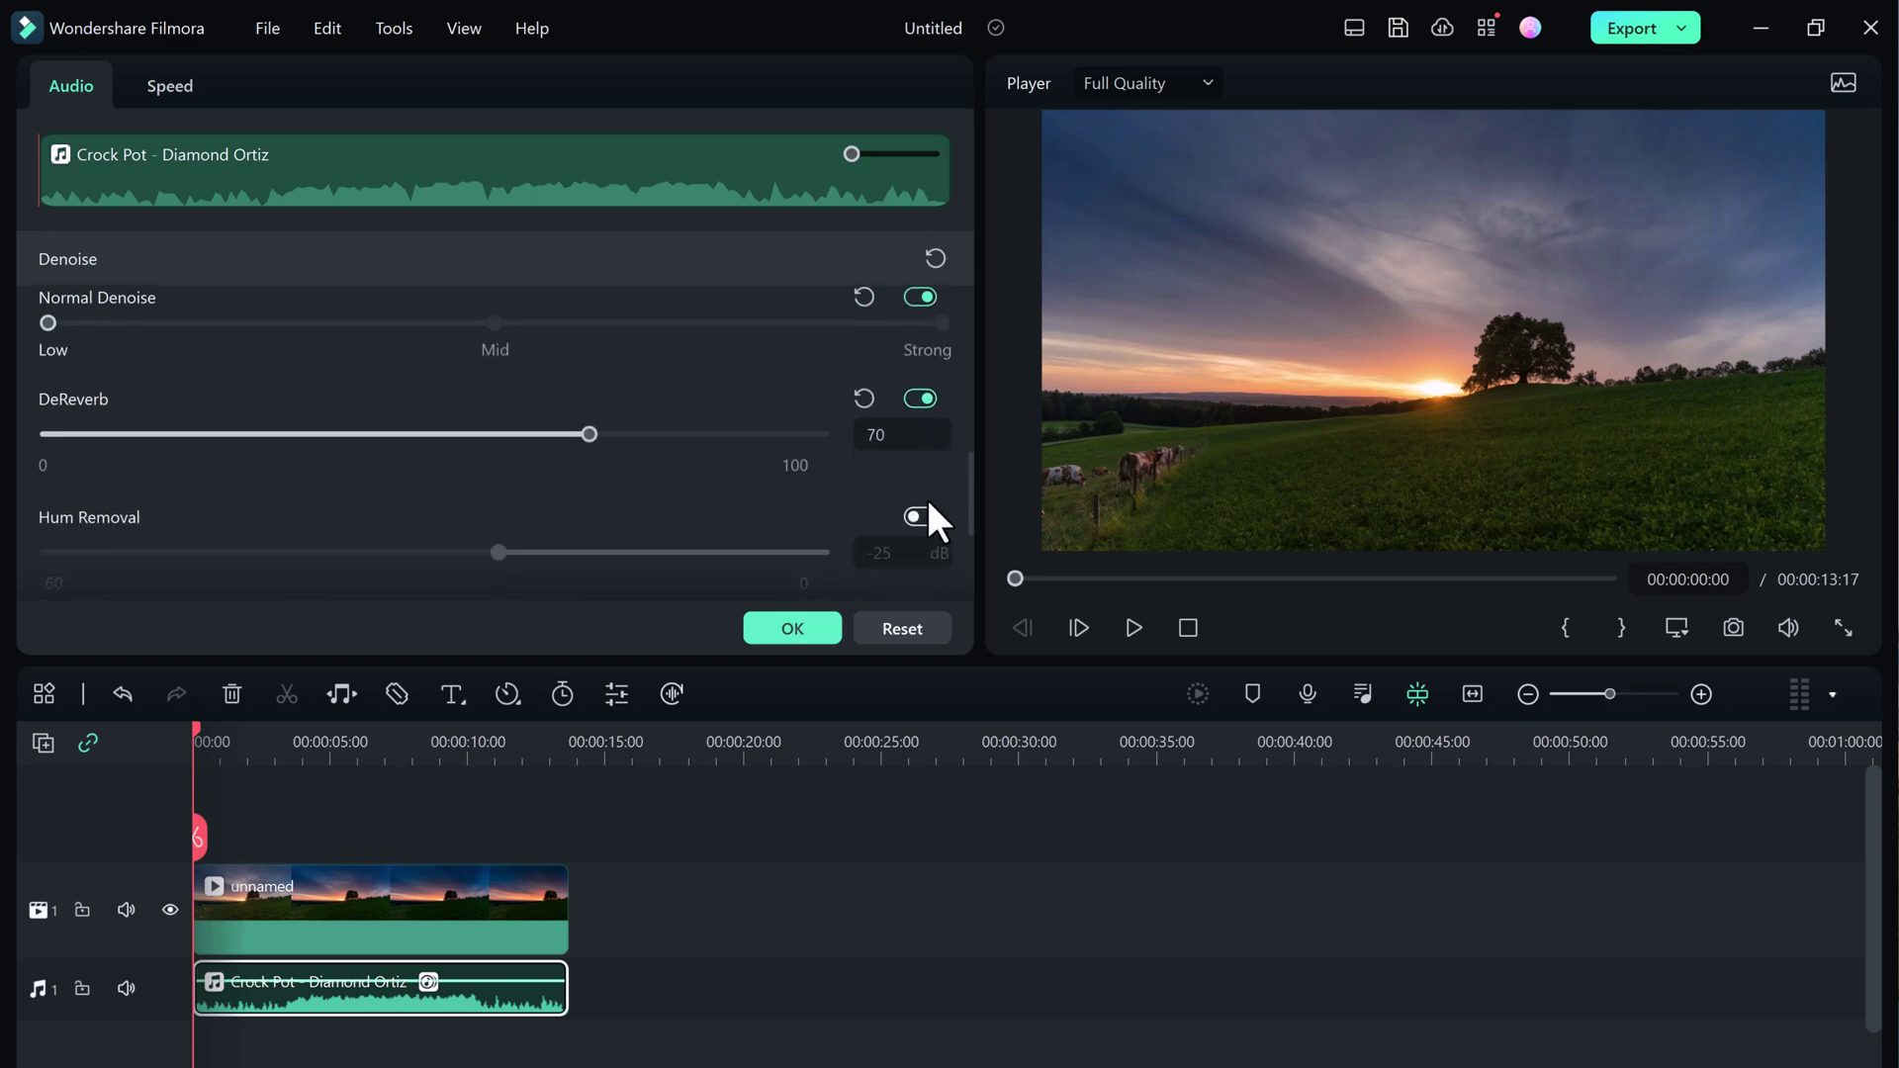
click(921, 516)
scroll(928, 512, down, 1)
scroll(909, 496, down, 2)
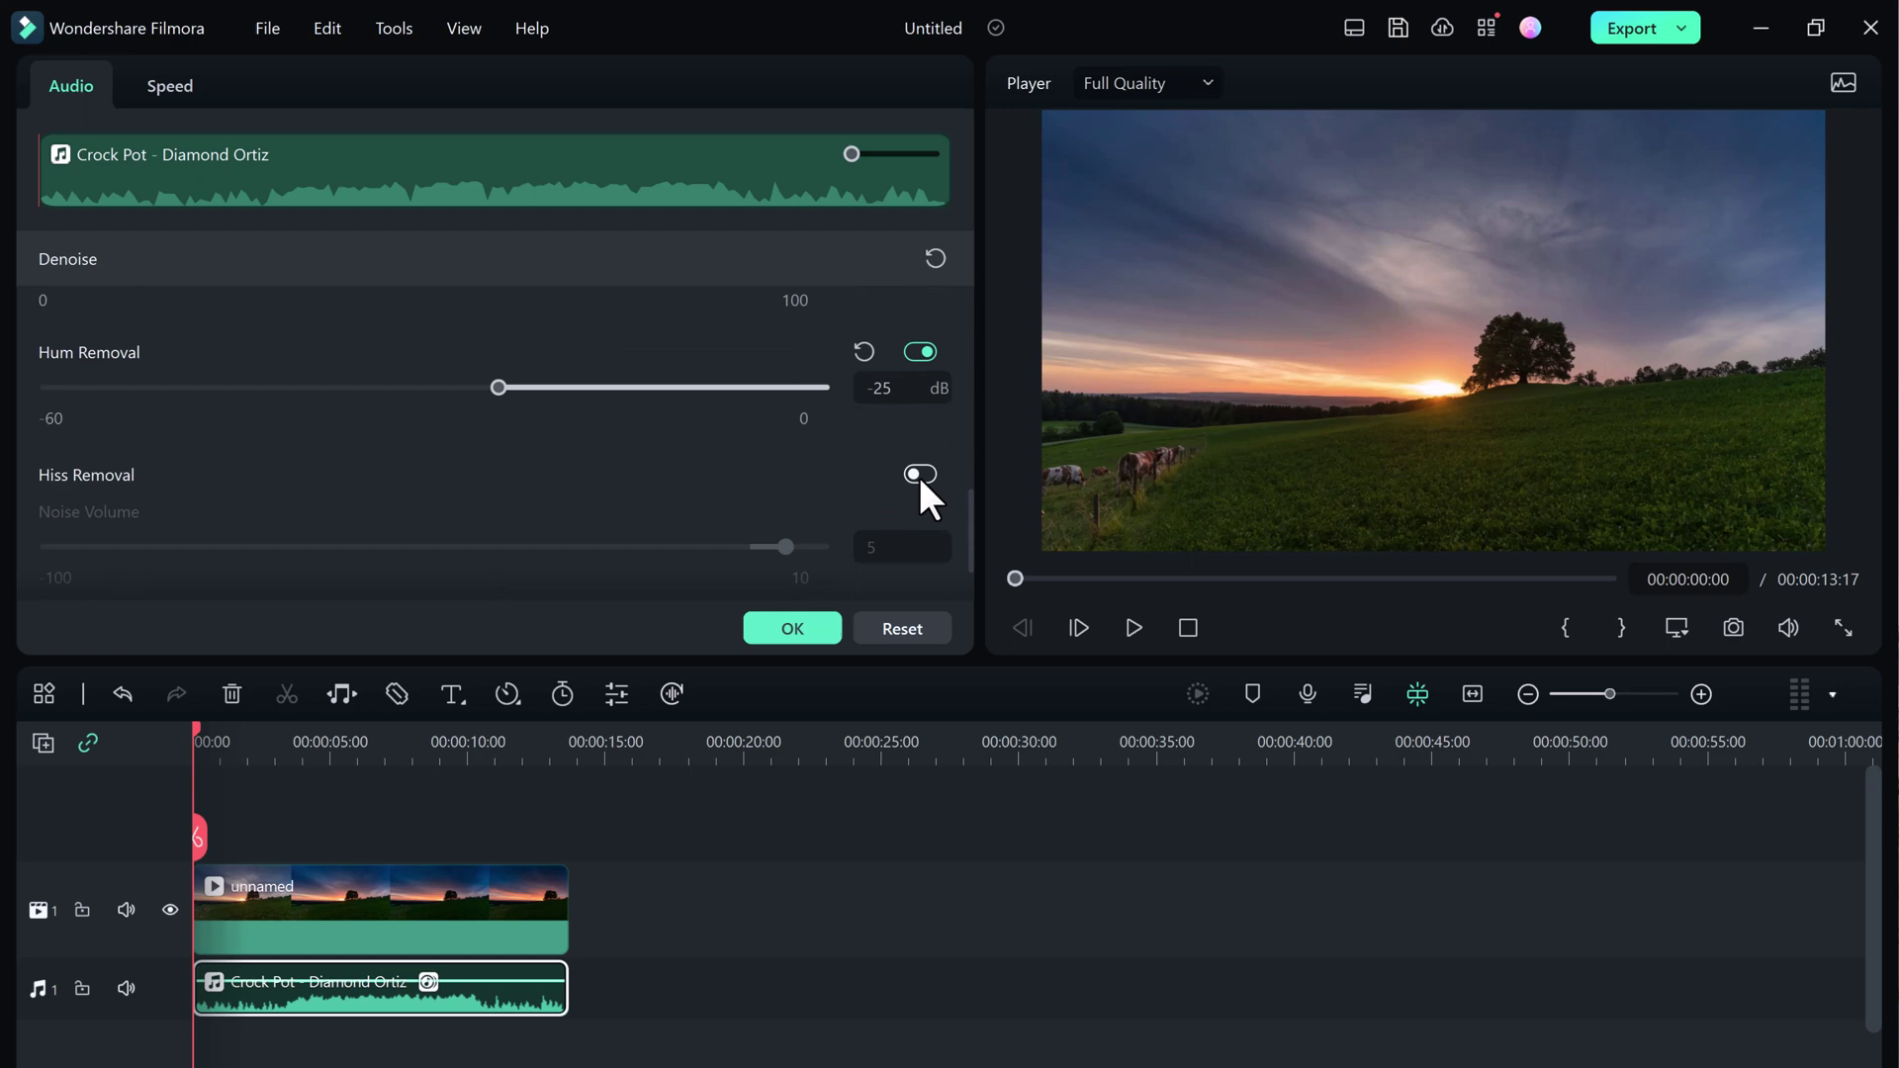
click(919, 476)
scroll(791, 463, down, 1)
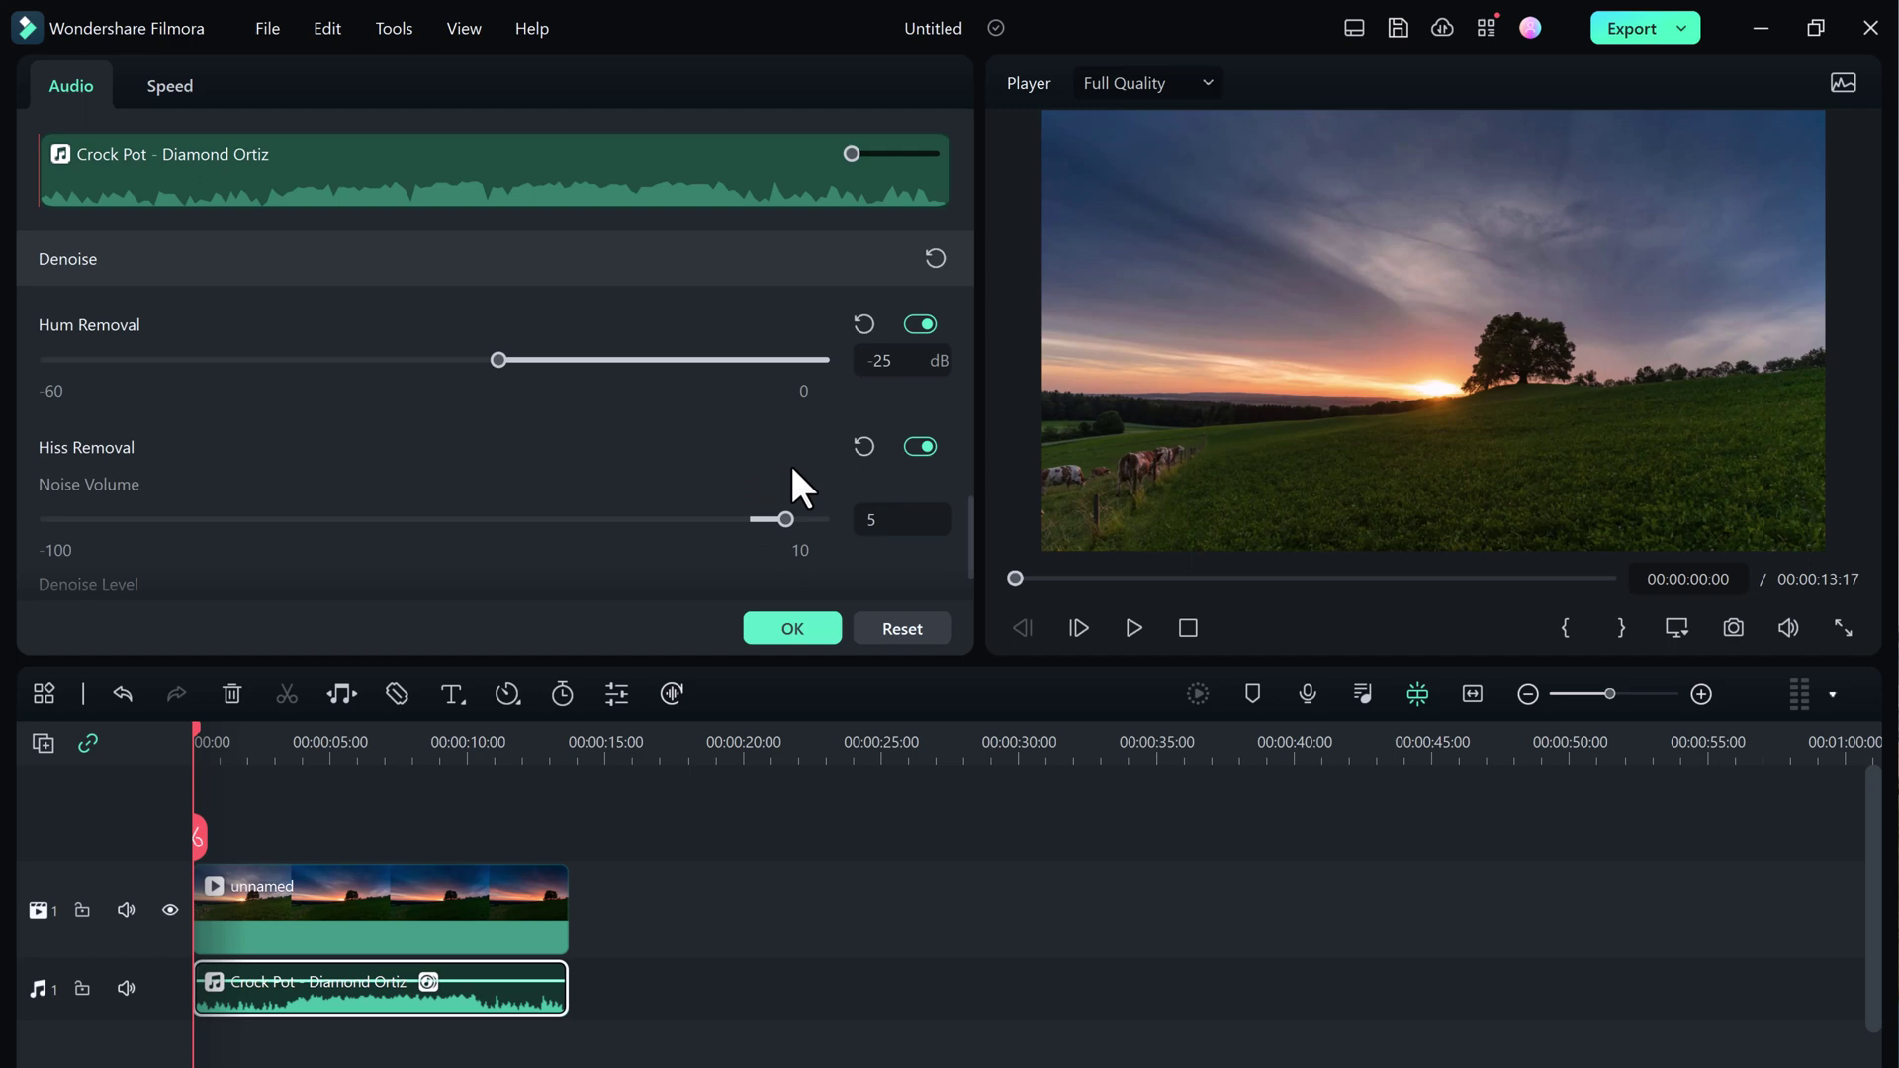
scroll(794, 466, down, 1)
scroll(794, 472, down, 1)
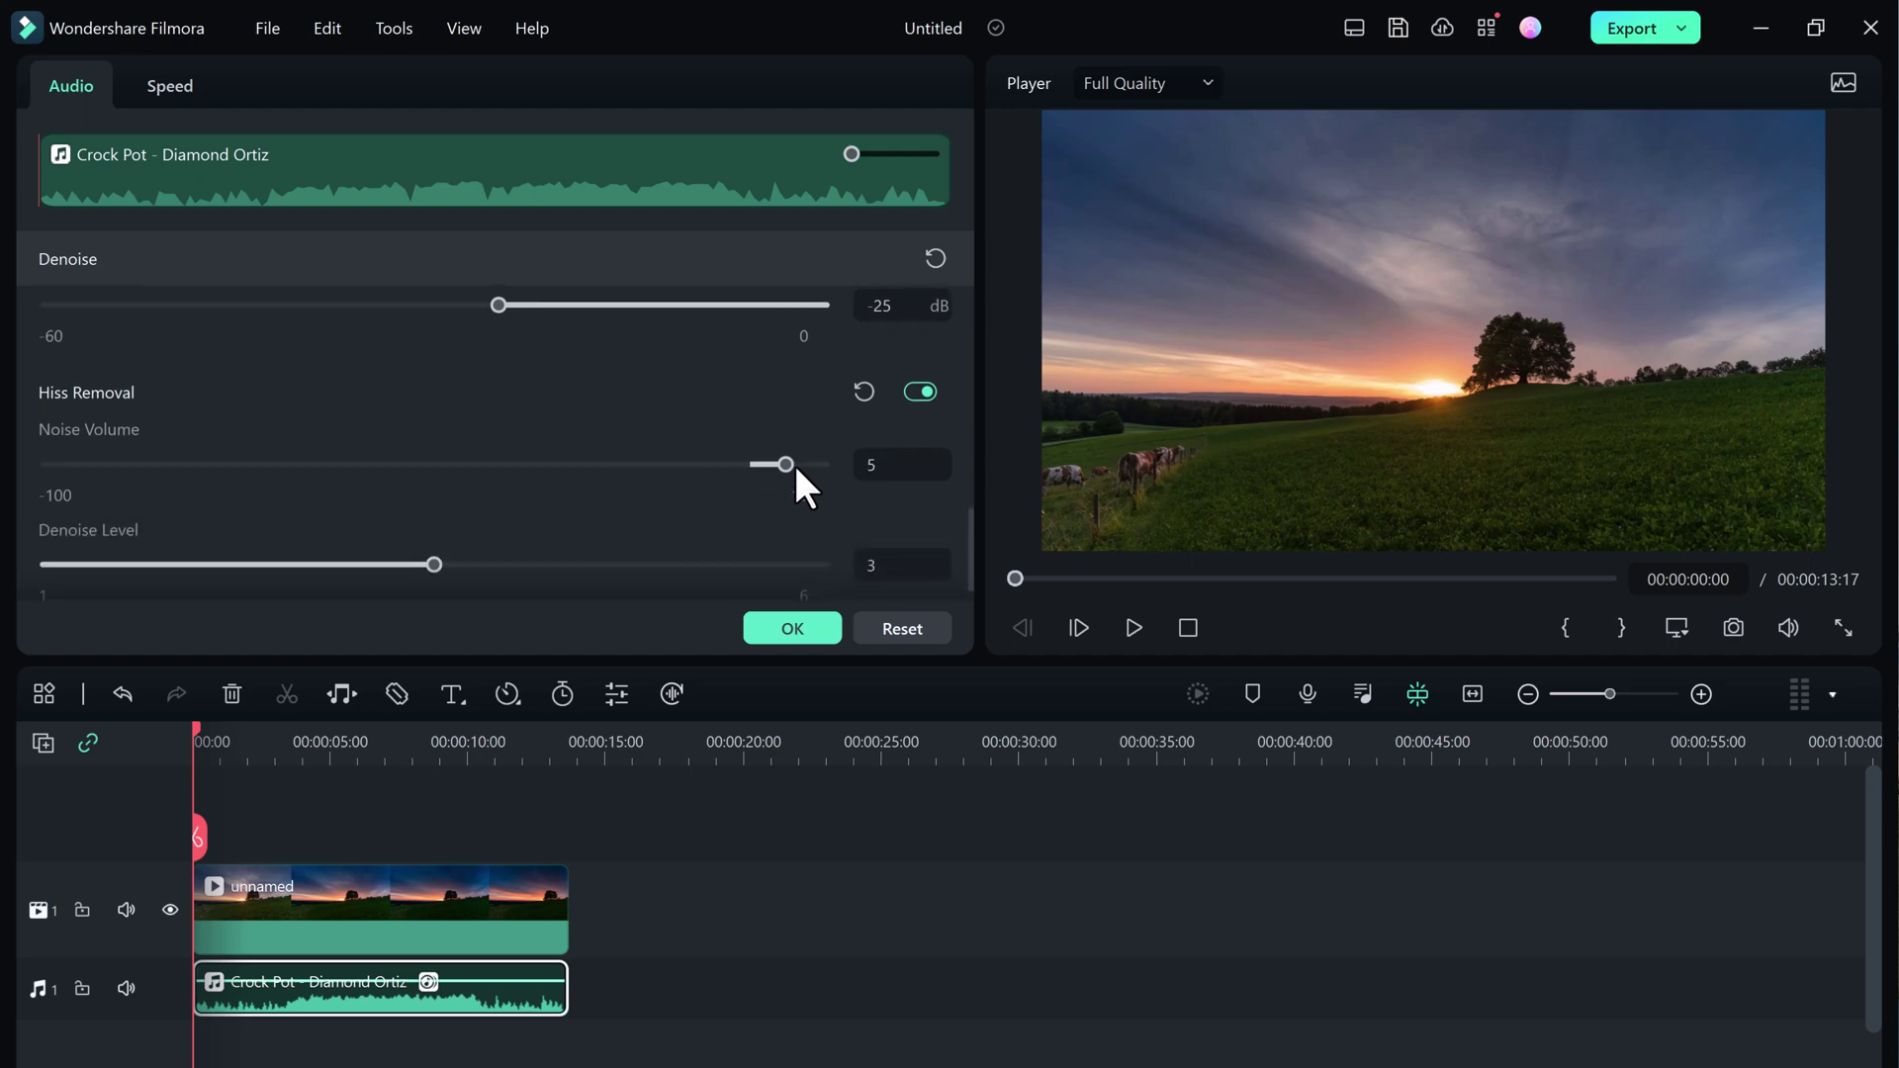
click(814, 631)
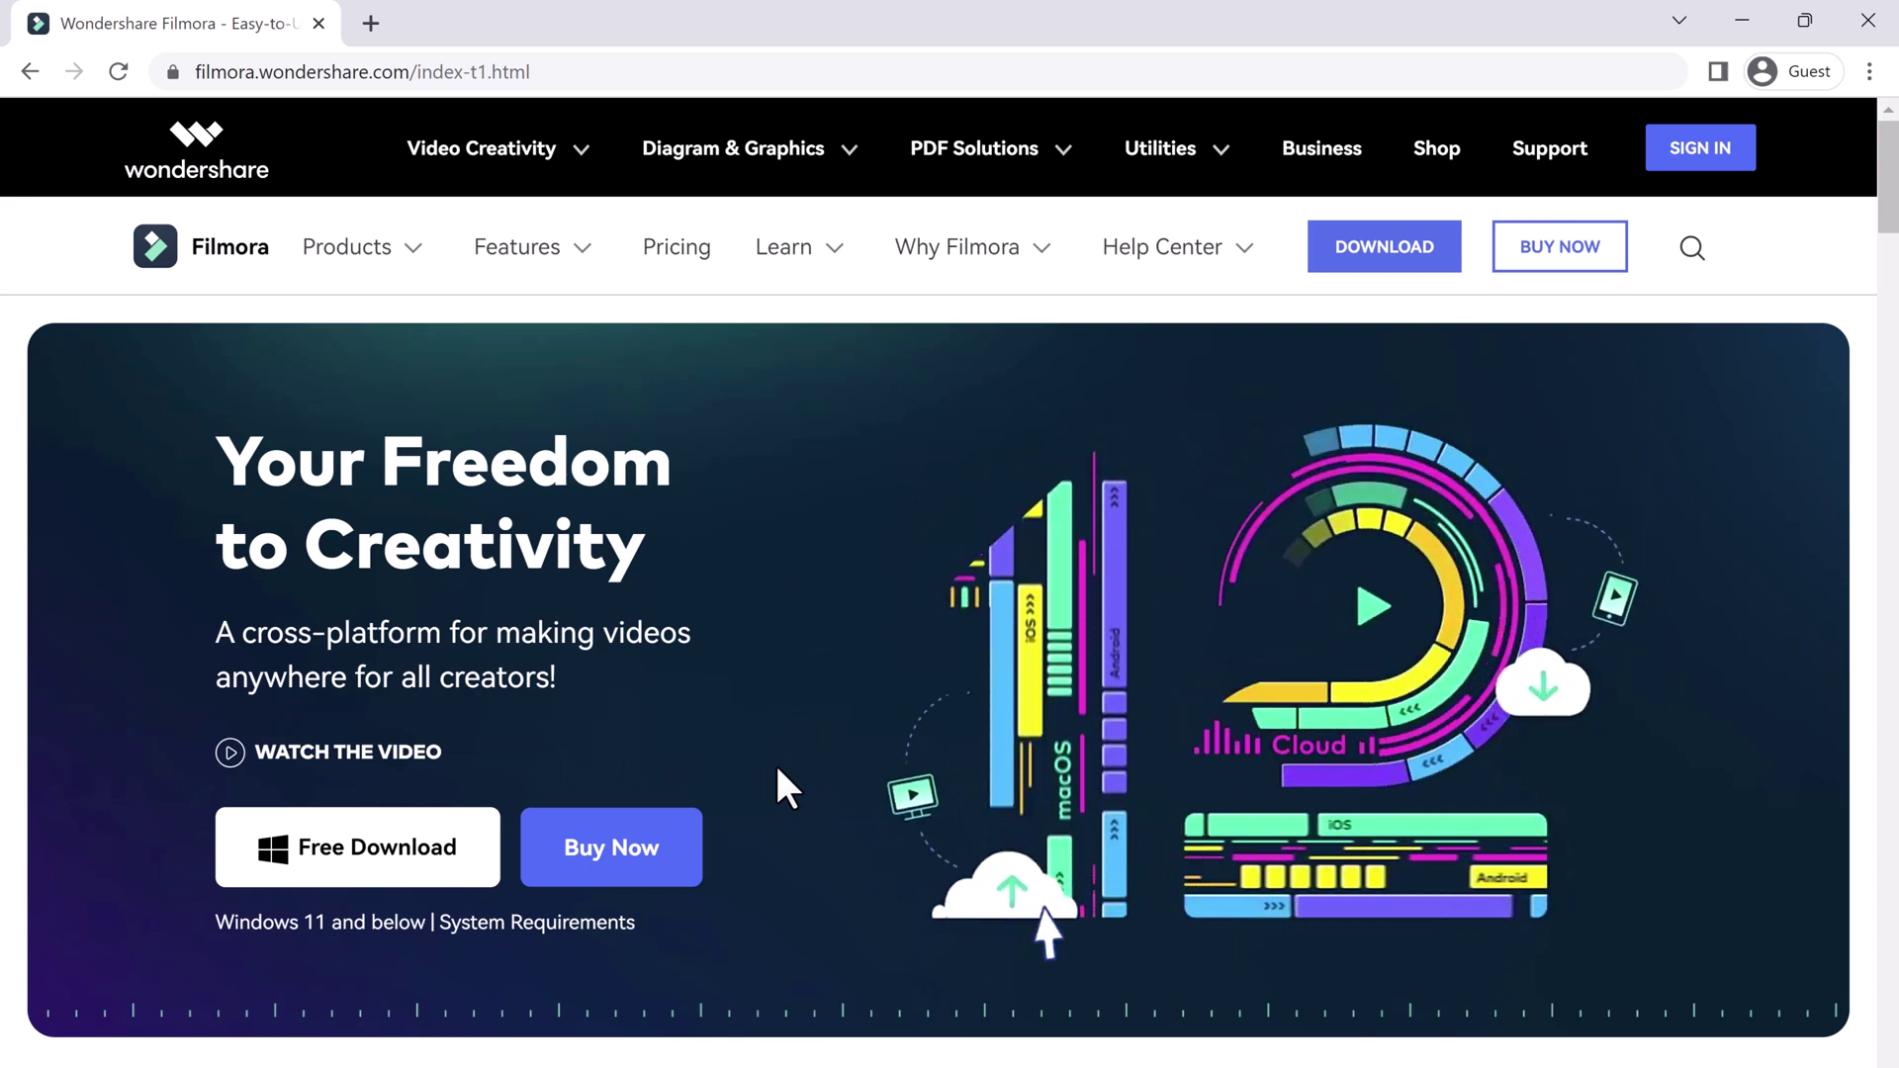
scroll(779, 768, down, 1)
scroll(775, 761, down, 4)
scroll(776, 766, down, 3)
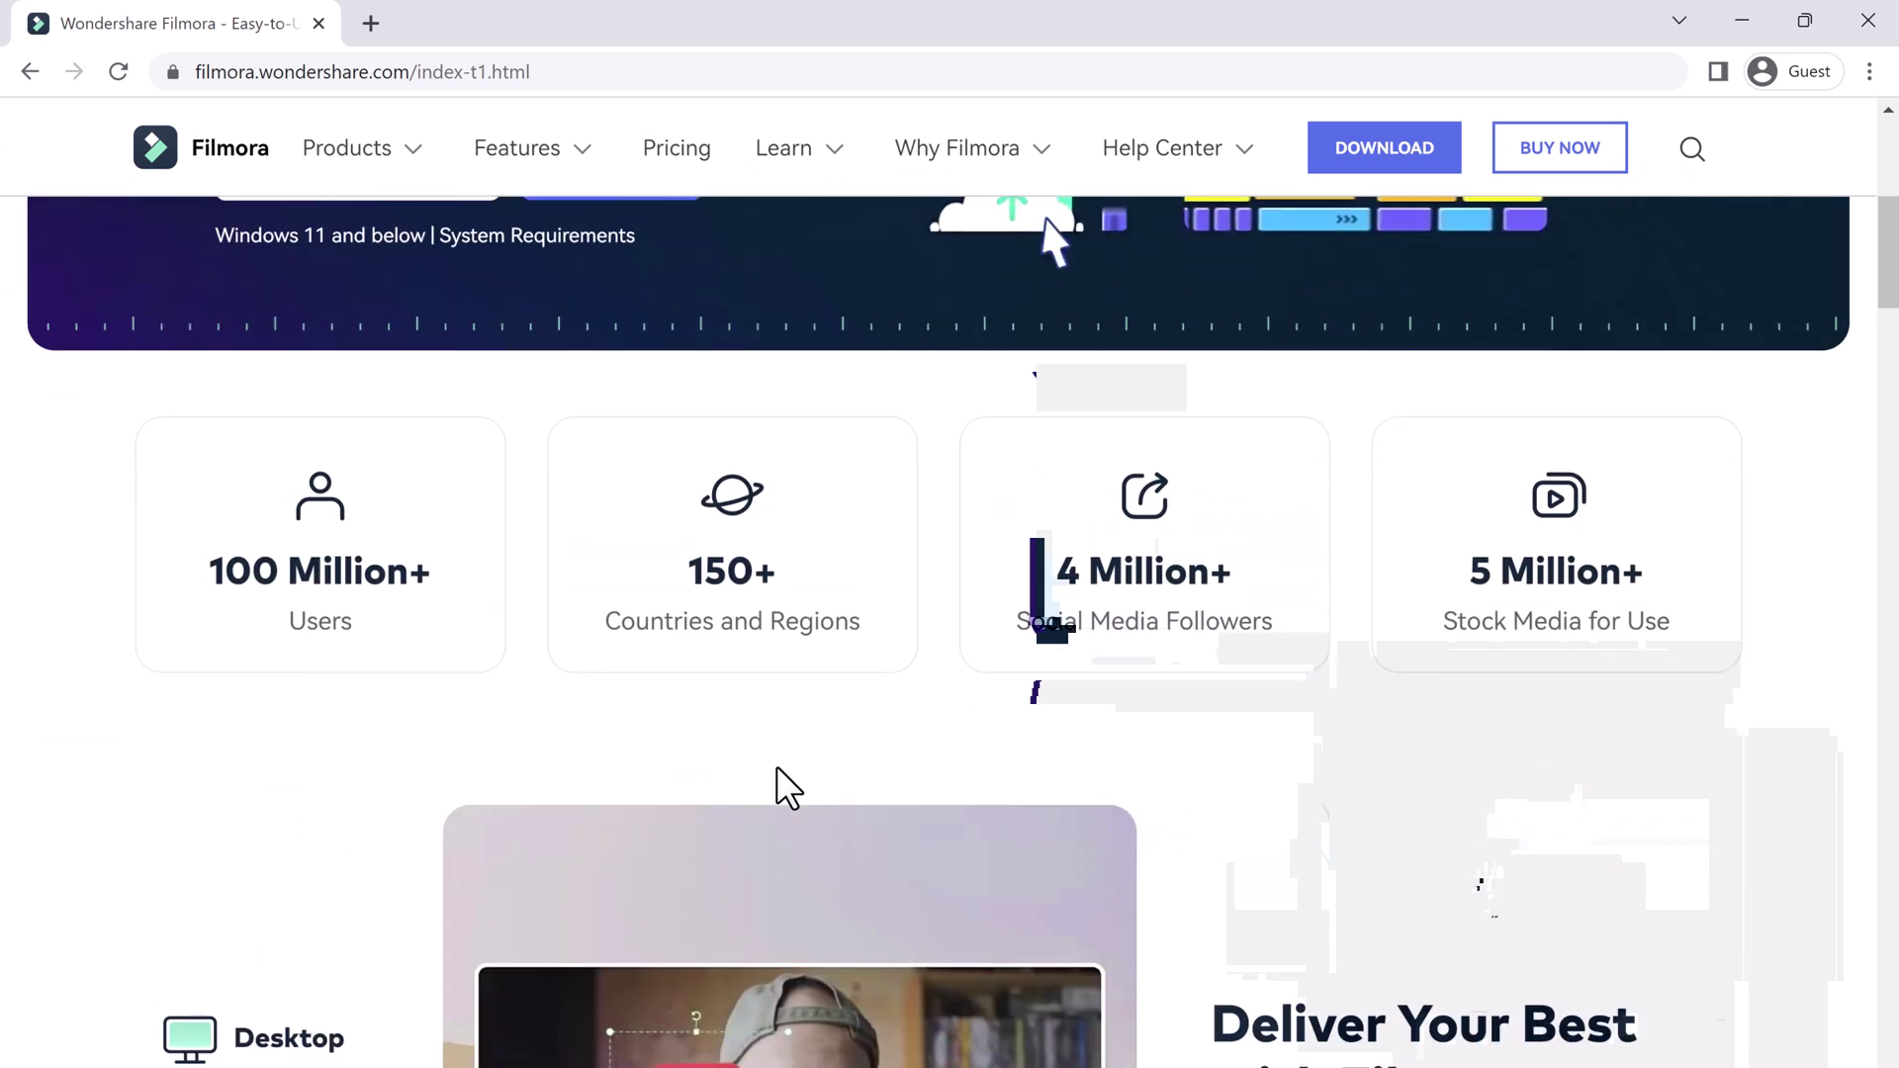
scroll(777, 767, down, 1)
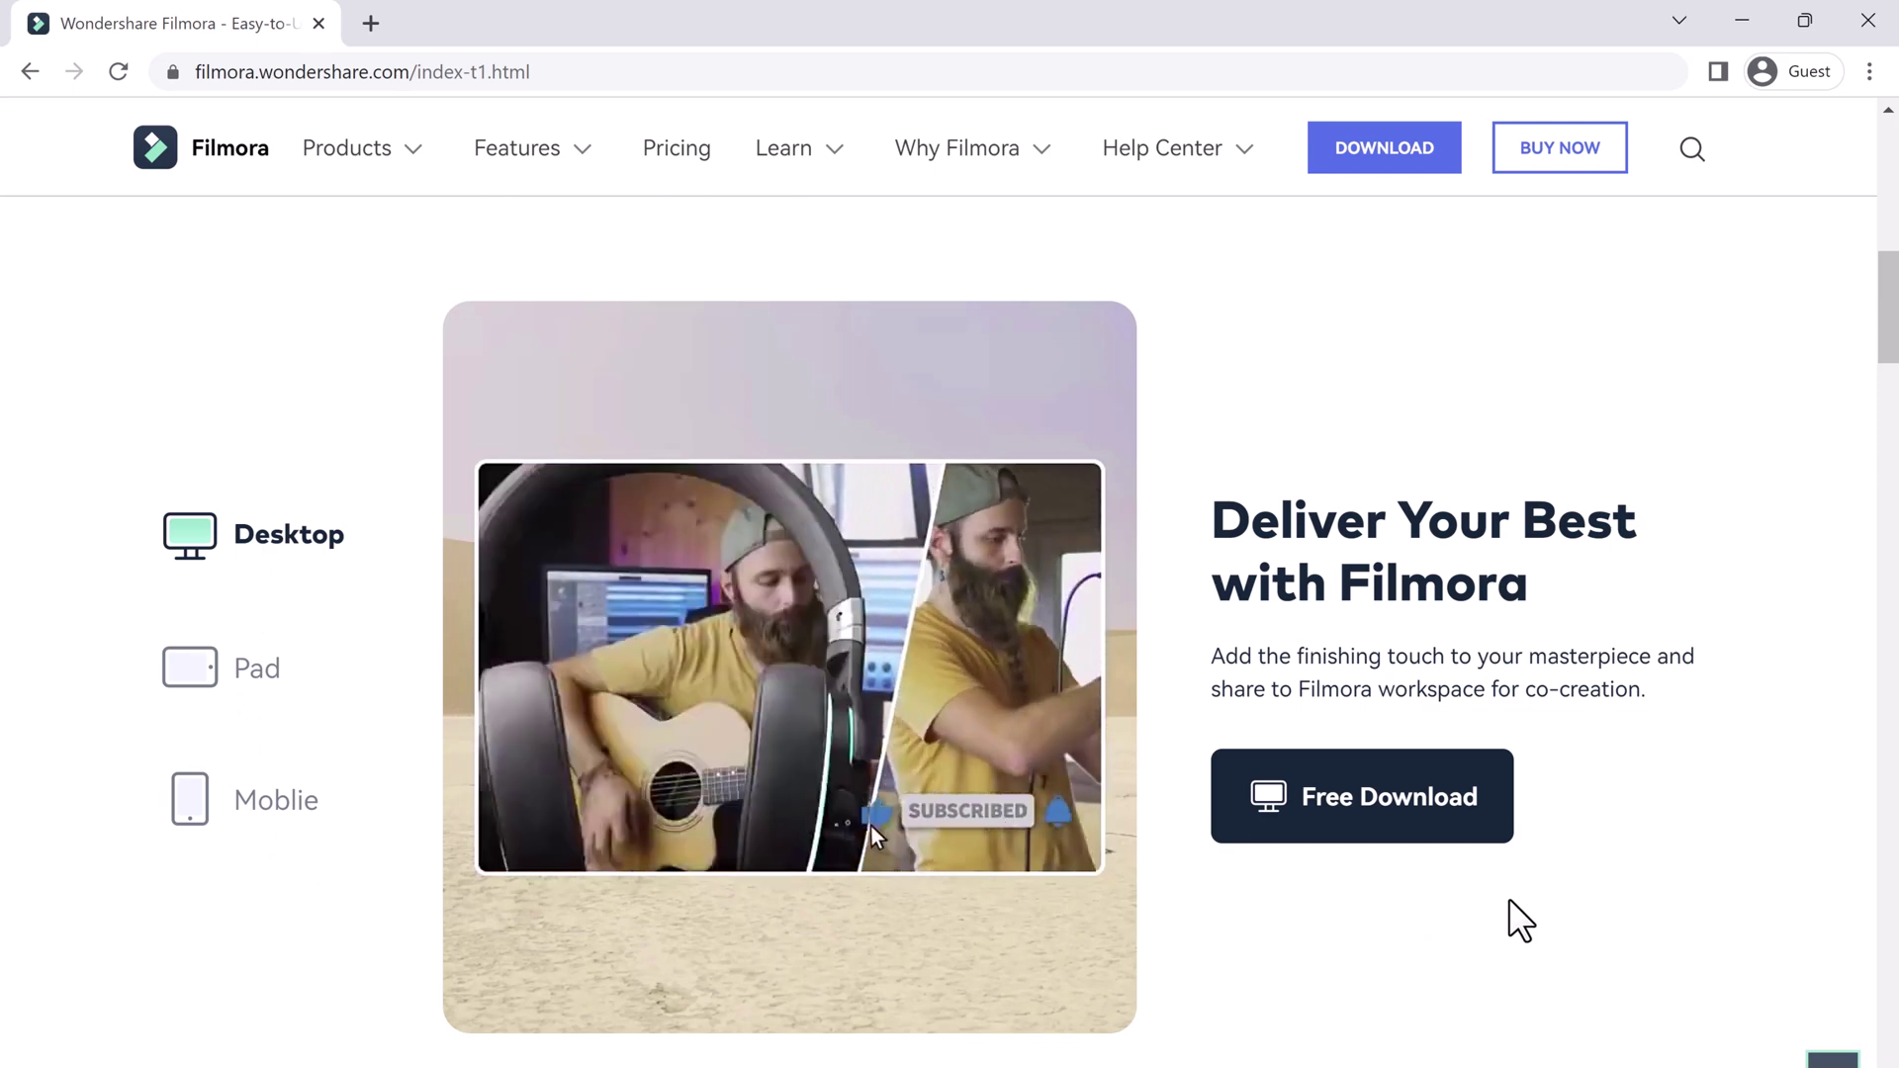
scroll(1509, 898, down, 1)
scroll(1508, 898, down, 3)
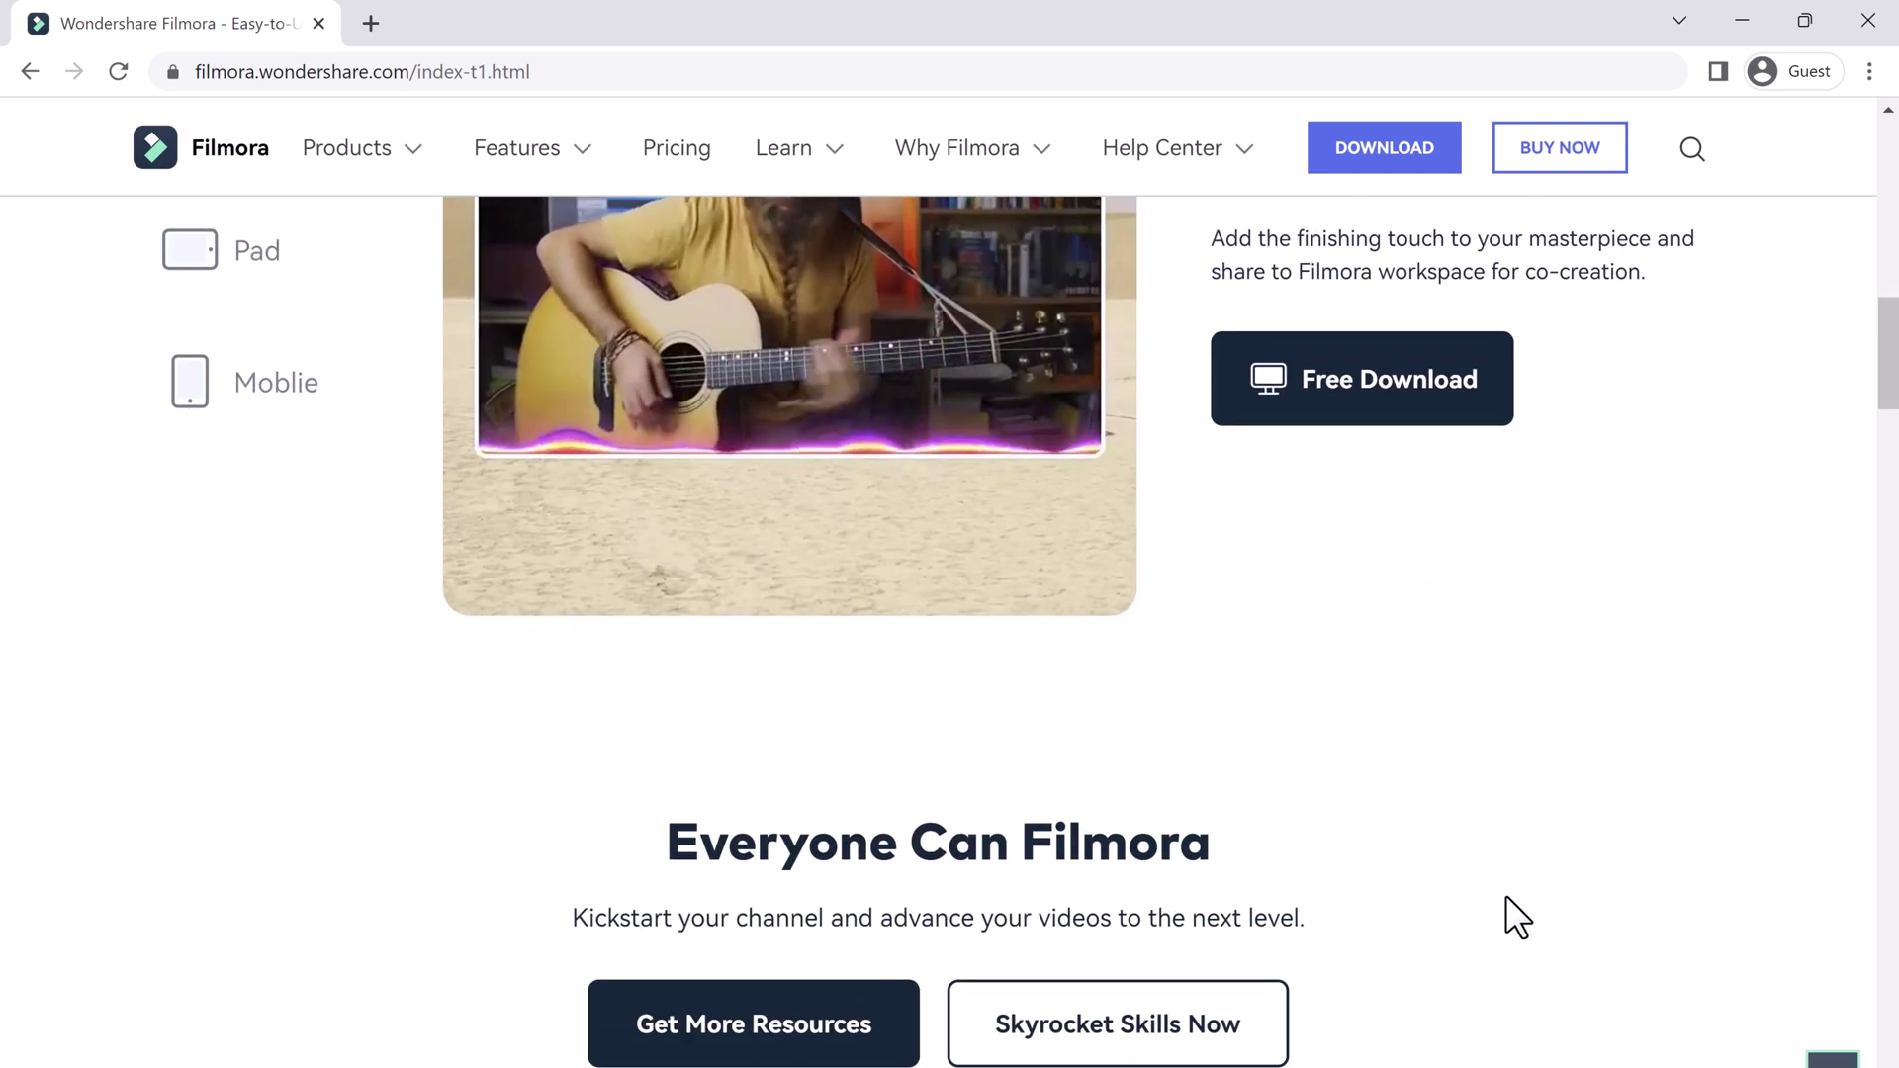
scroll(1506, 895, down, 2)
scroll(1506, 895, down, 3)
scroll(1506, 894, down, 2)
scroll(1507, 895, down, 3)
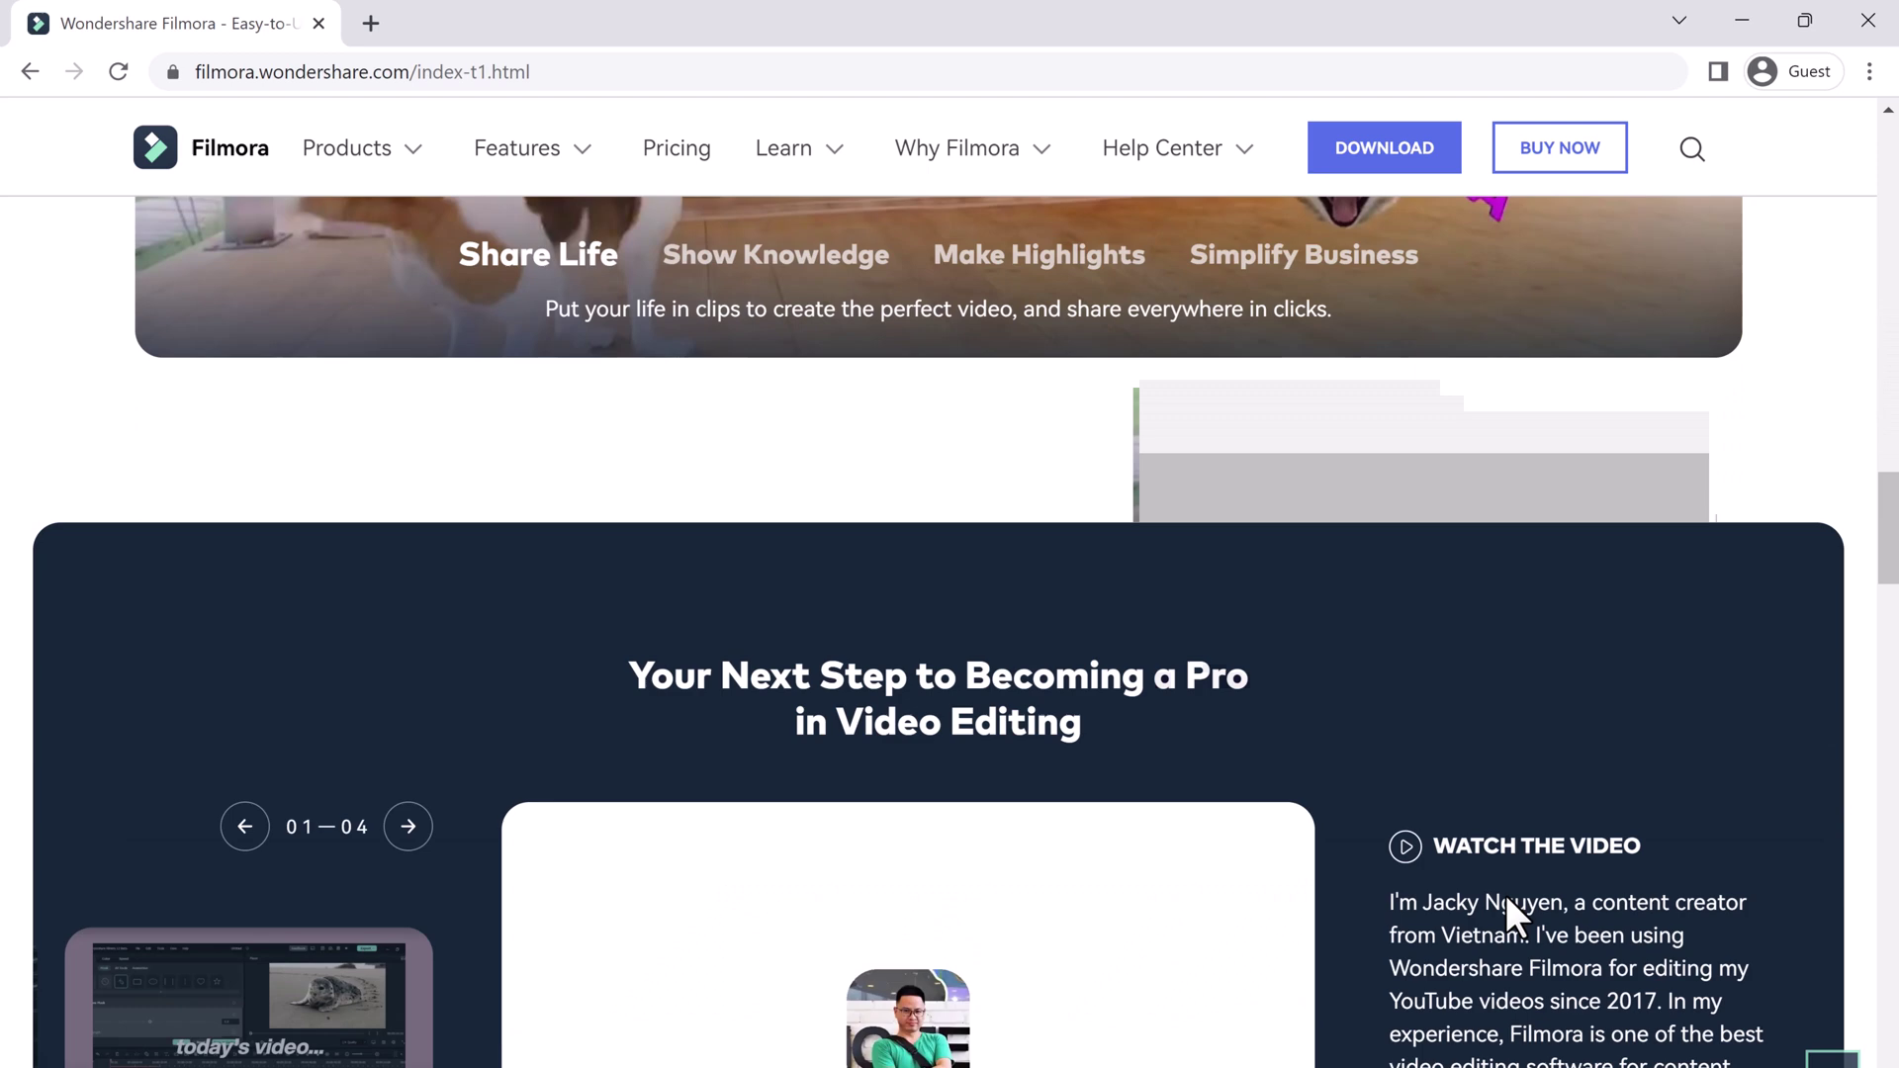
scroll(1507, 895, down, 1)
scroll(1506, 894, down, 1)
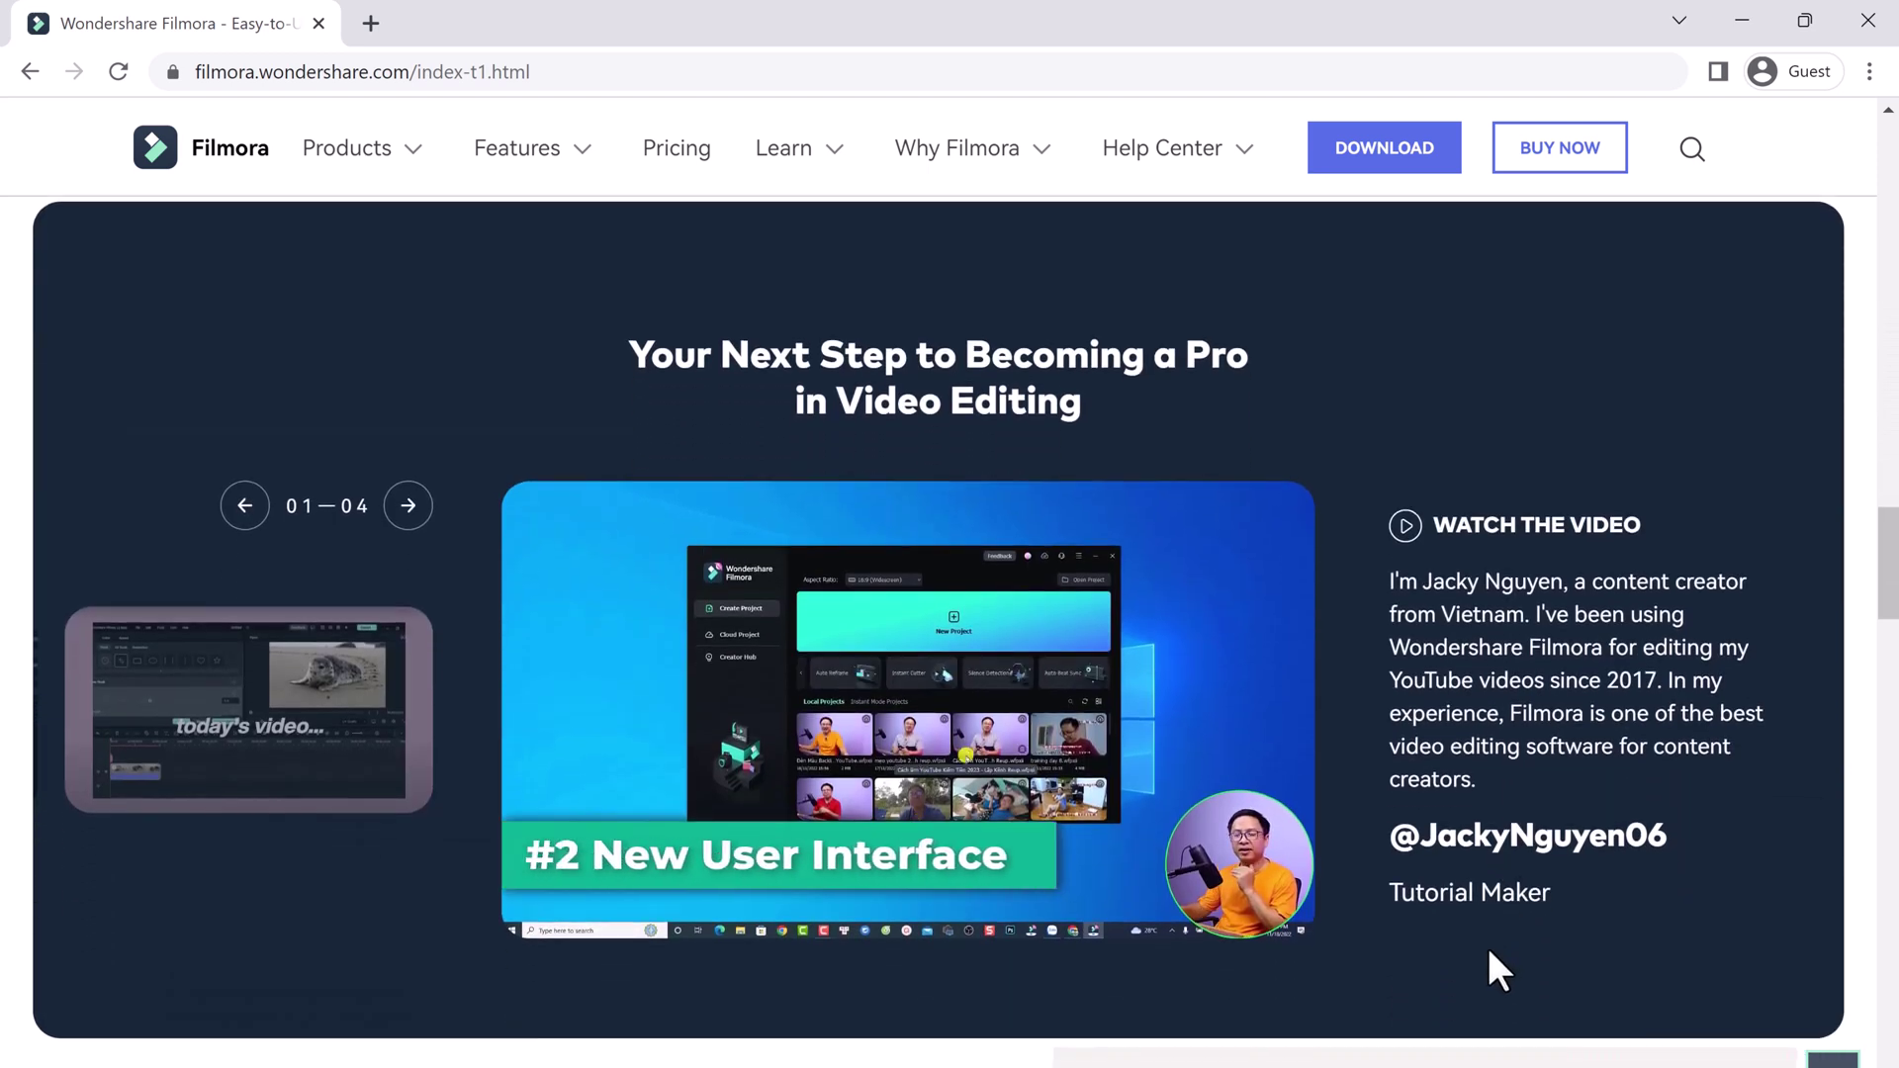